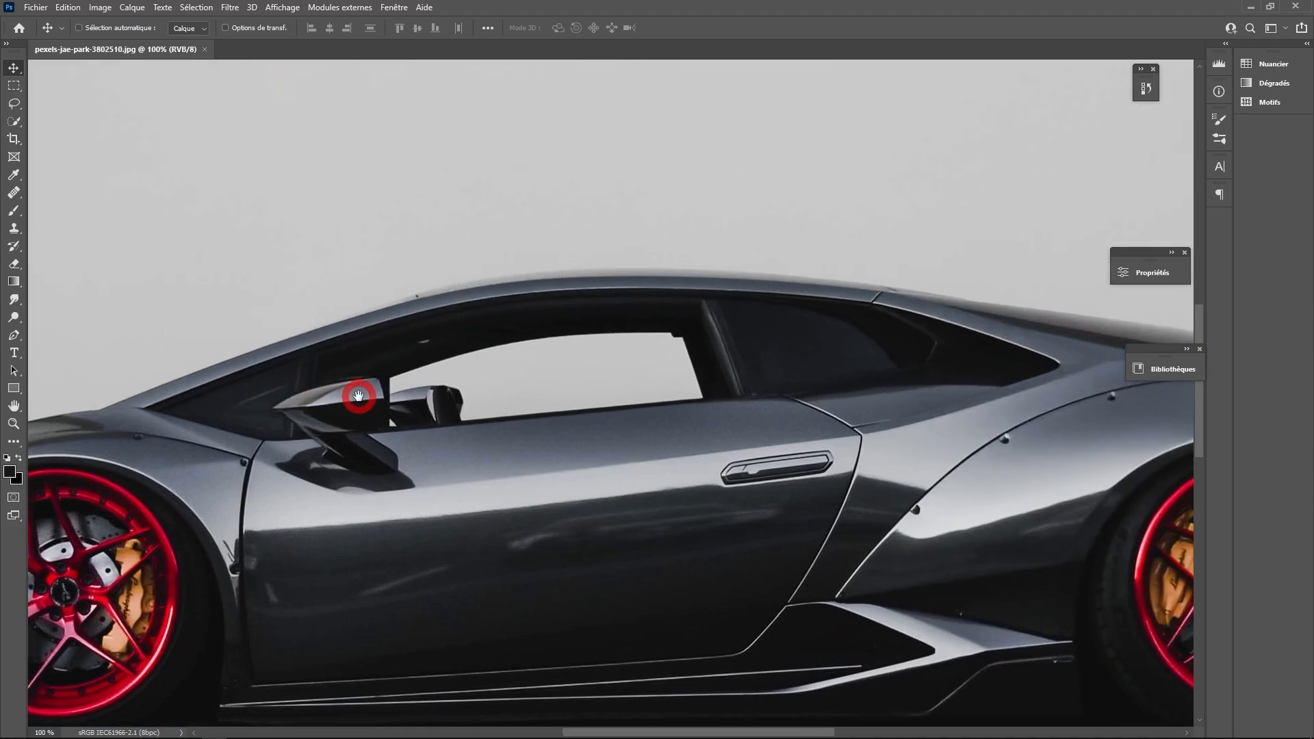
Activate the Pen tool and set it to draw in Tracé (path) mode.
left_click_drag(639, 402, 687, 367)
key("ctrl+minus")
key("ctrl+minus")
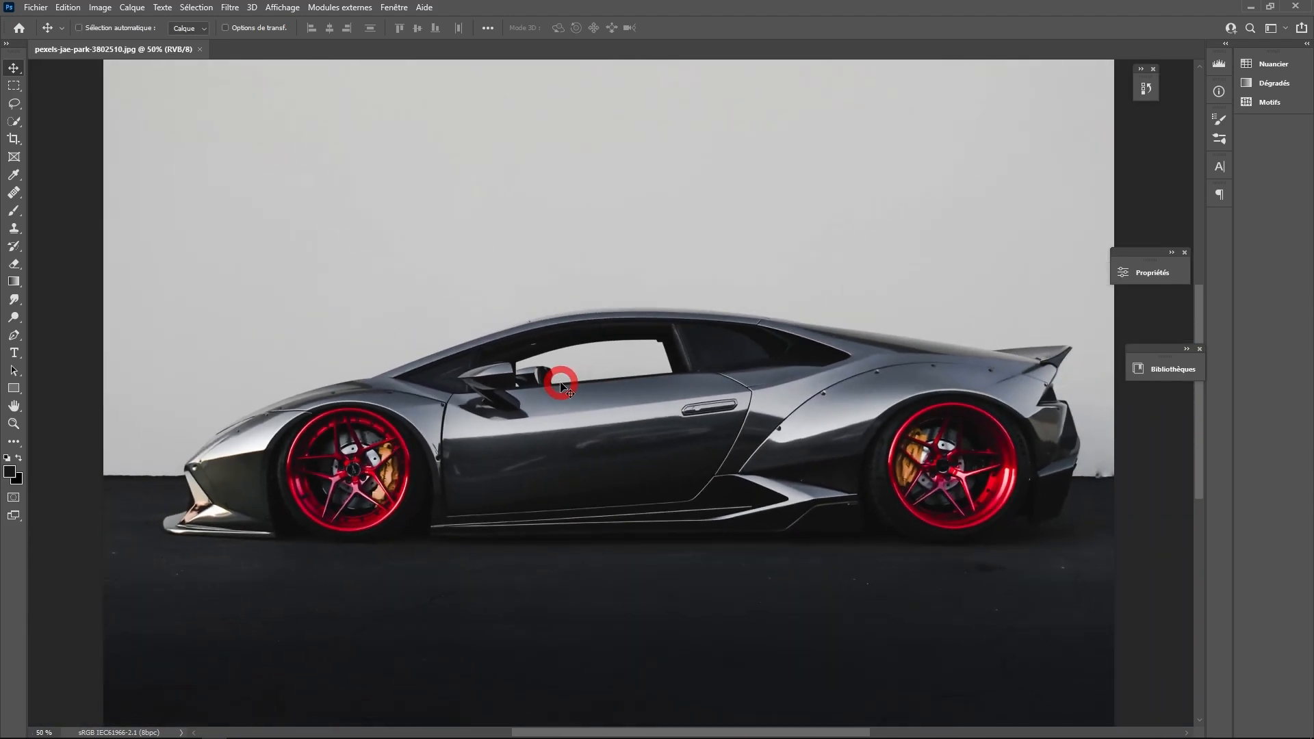
left_click_drag(5, 126, 58, 137)
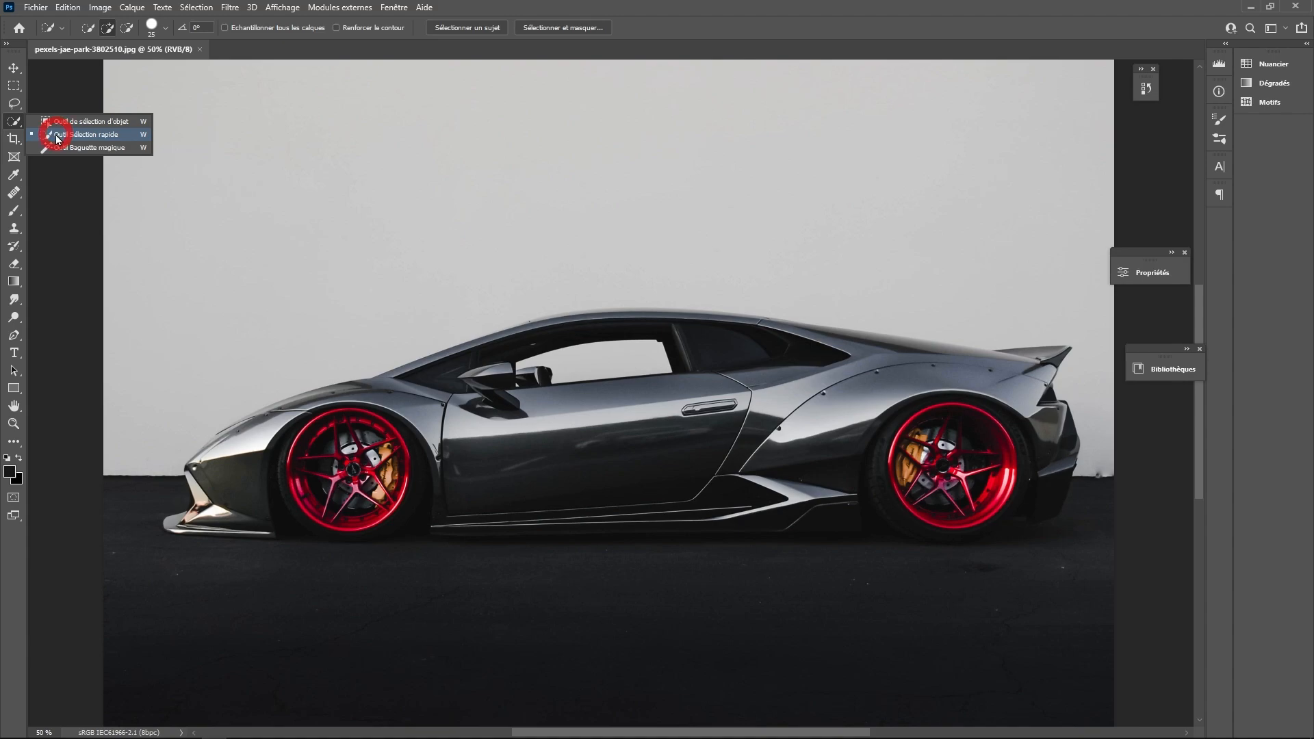
left_click(14, 339)
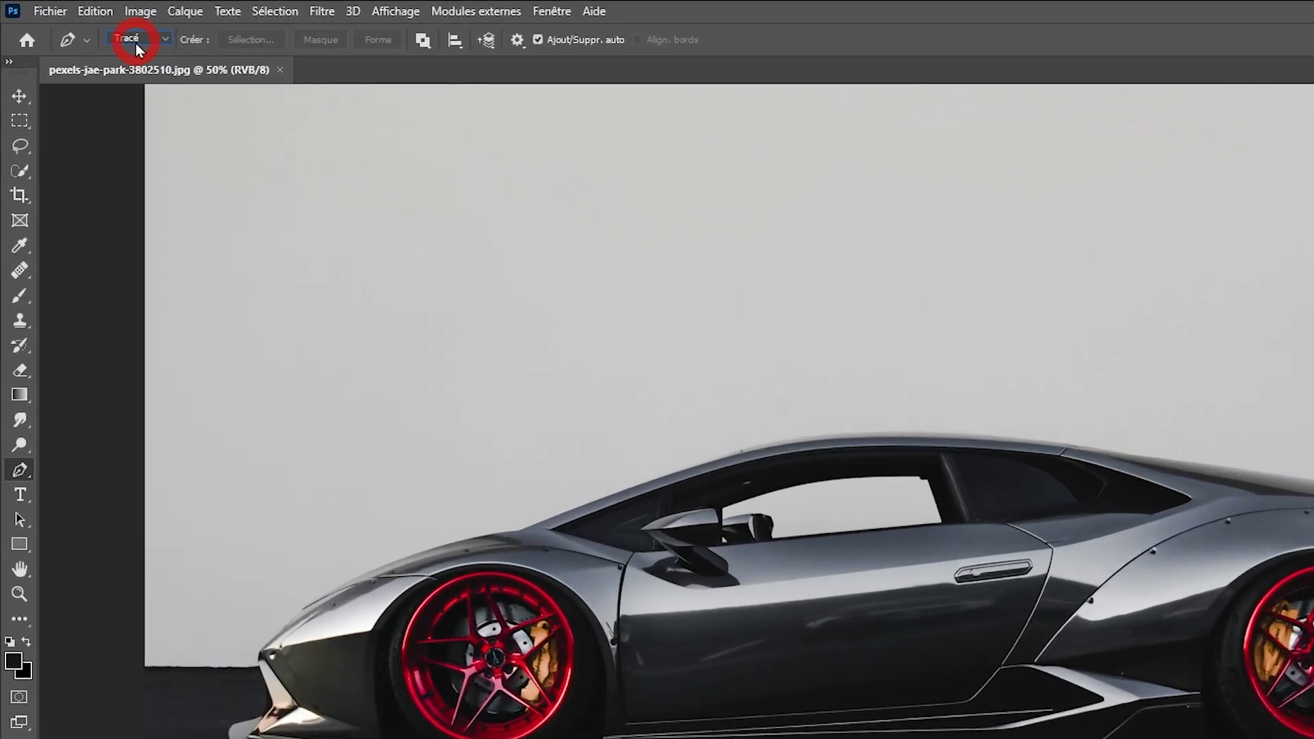
left_click(98, 27)
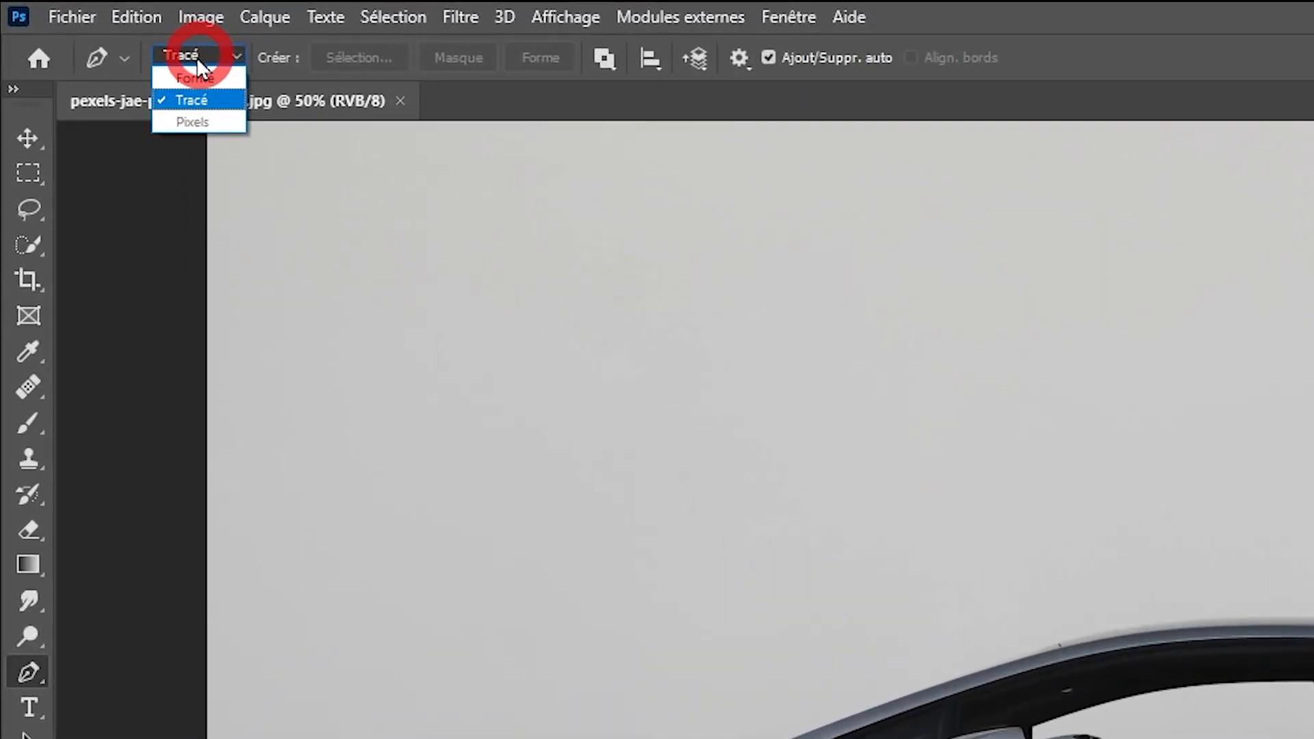
left_click(192, 100)
Start the path where the wall meets the front bumper and continue it up to the tip of the hood.
scroll(182, 463, "up", 4)
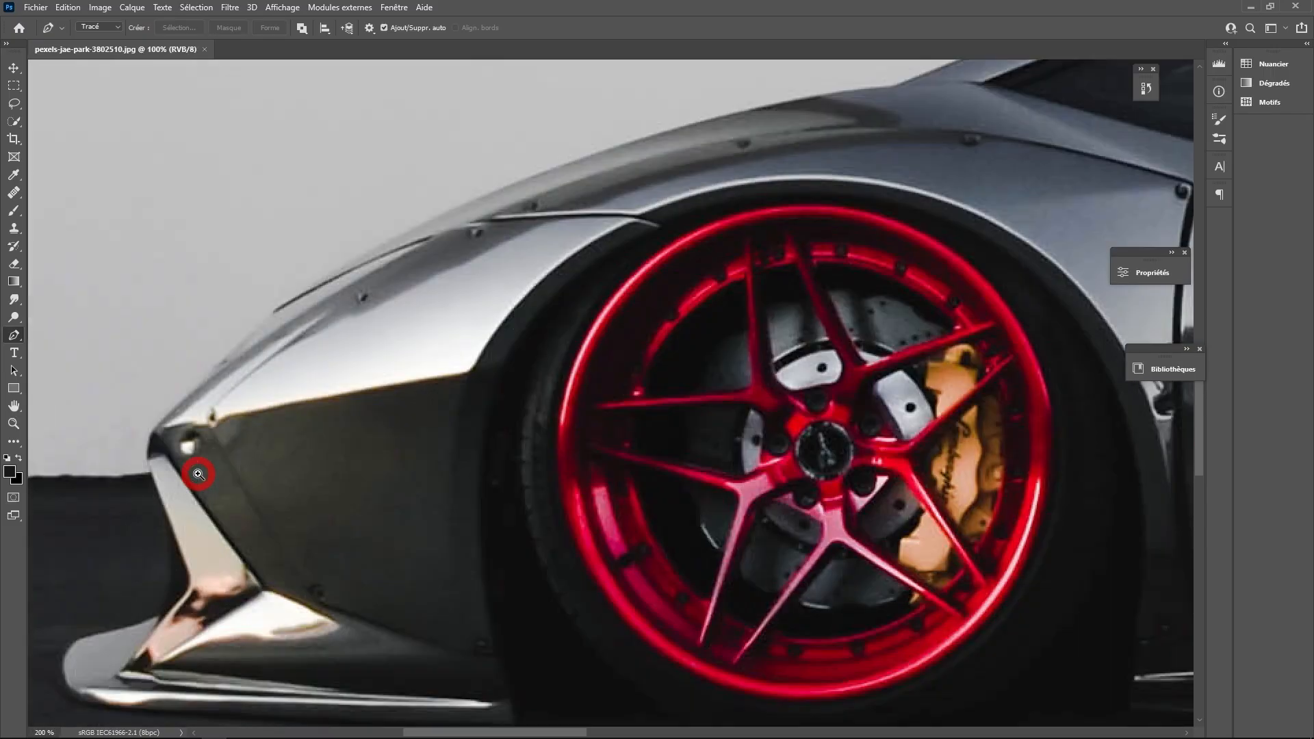
scroll(198, 474, "up", 3)
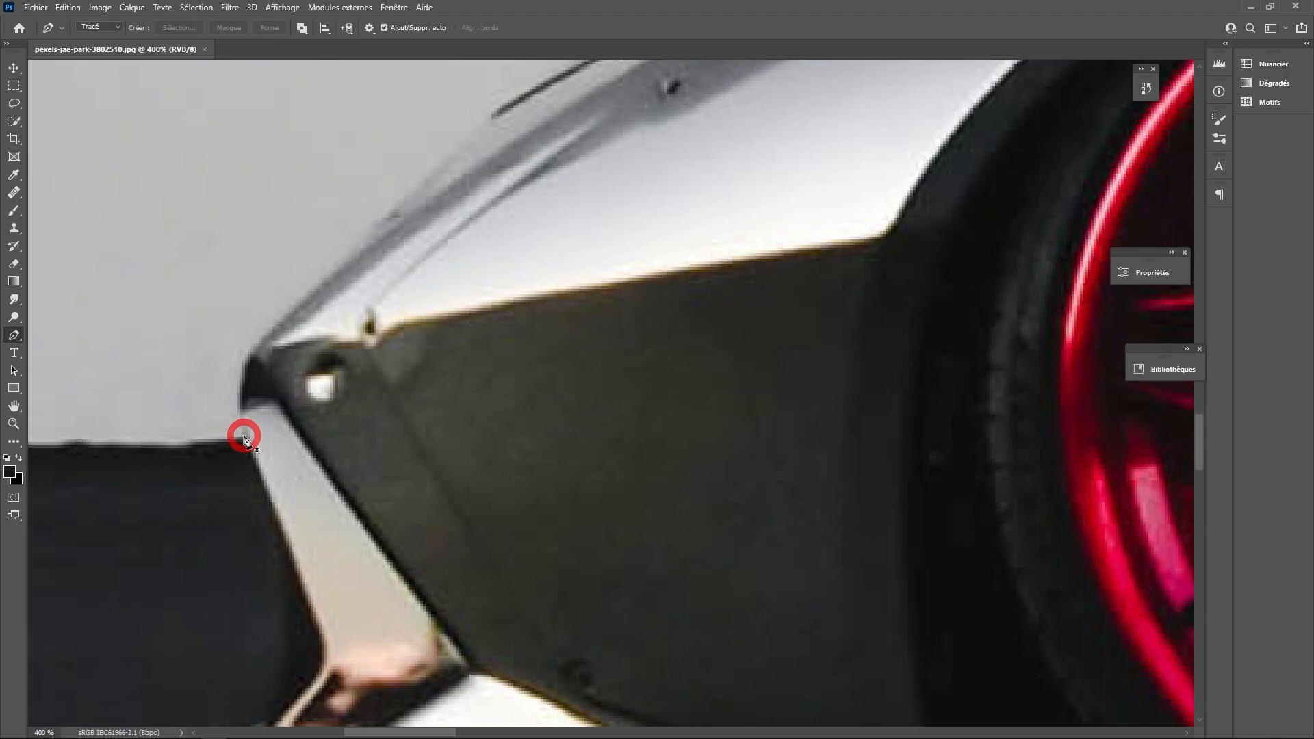
left_click_drag(243, 437, 232, 408)
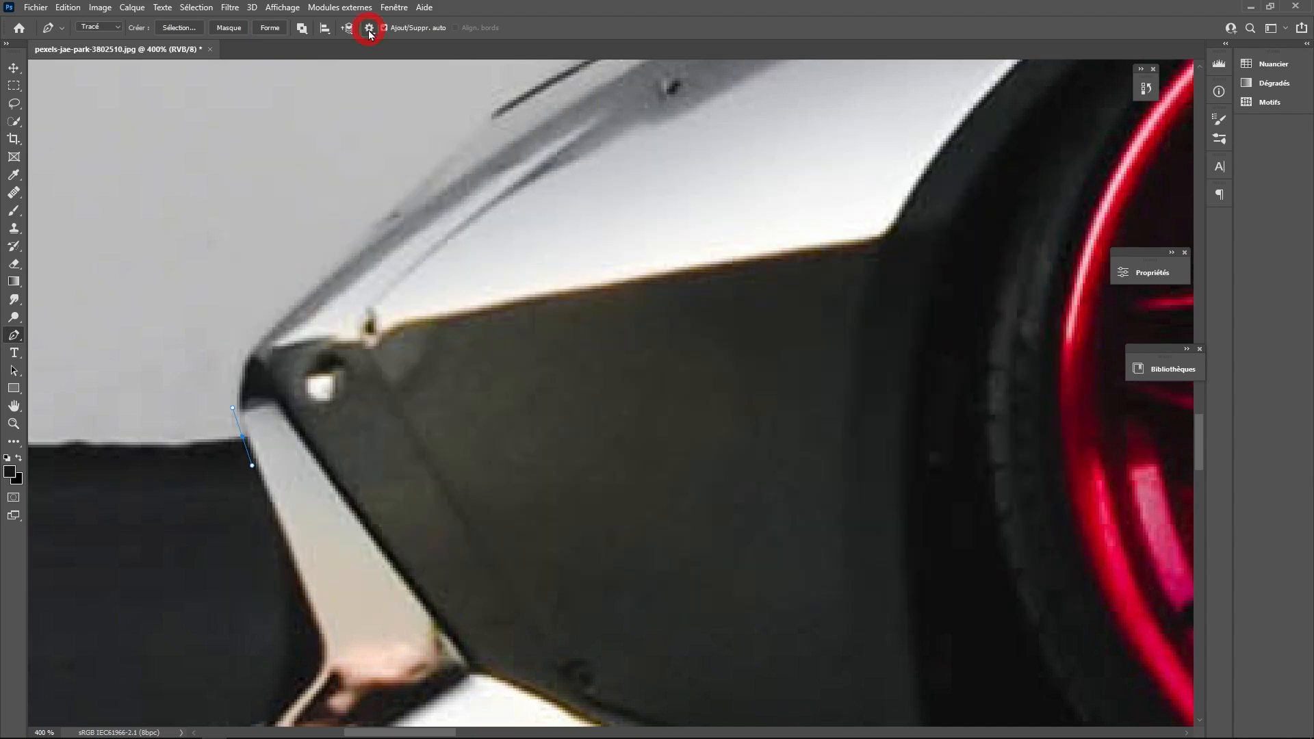
left_click(370, 30)
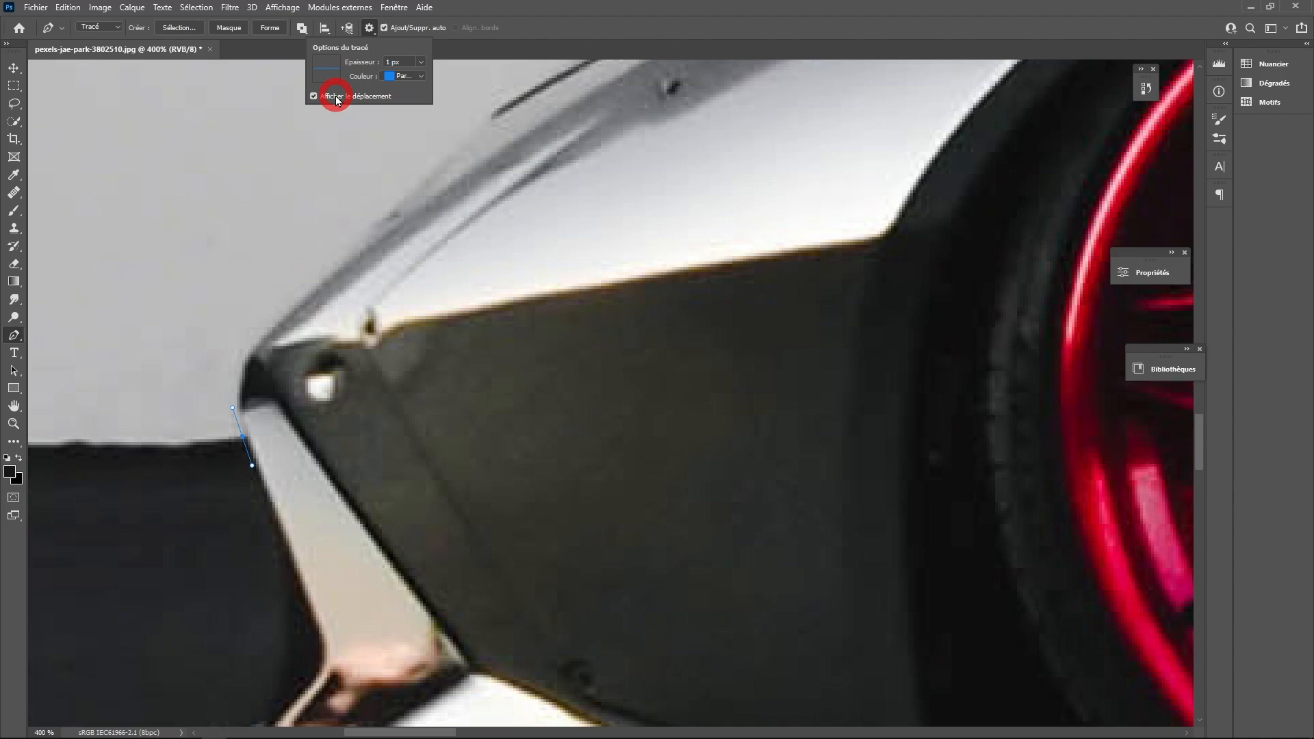
left_click(263, 342)
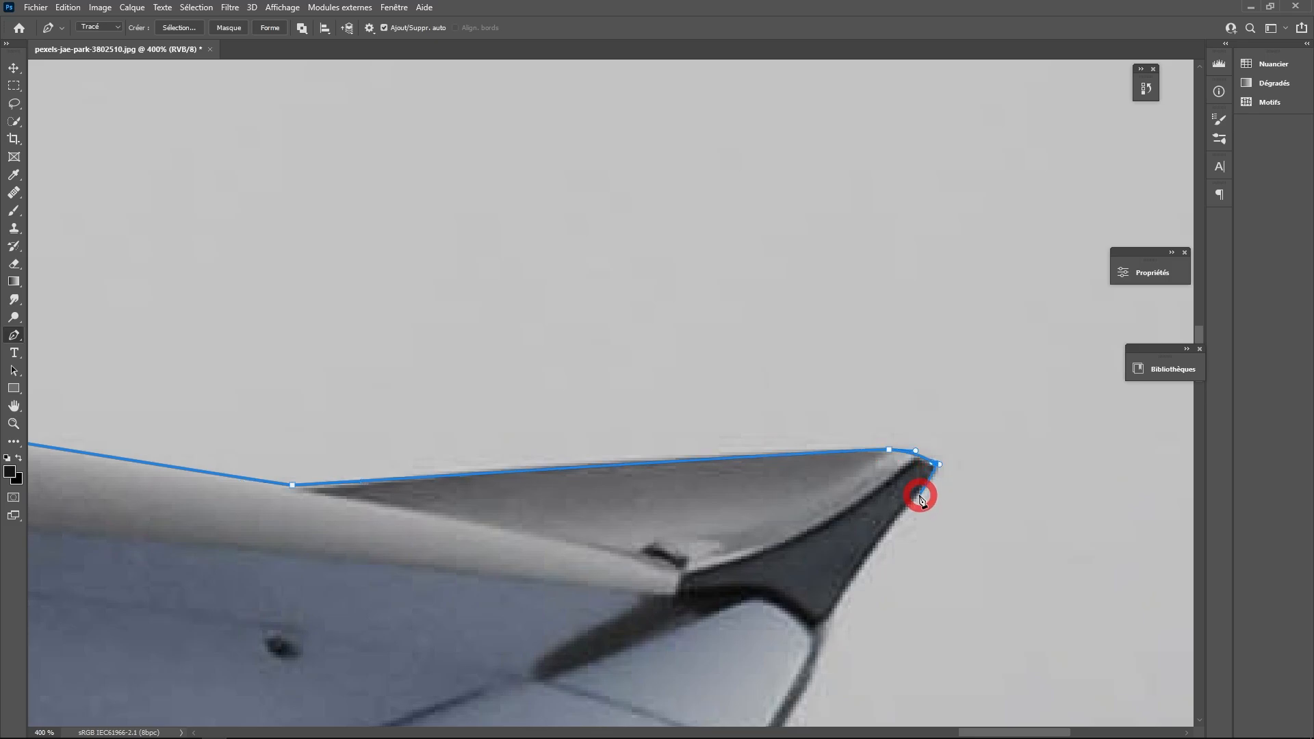
Continue the path down the back of the rear spoiler to the ledge above the rear bumper.
left_click_drag(865, 560, 850, 584)
left_click(824, 640)
left_click_drag(824, 654, 832, 495)
left_click(785, 582)
left_click_drag(789, 584, 754, 475)
left_click_drag(756, 525, 753, 548)
left_click(790, 617)
left_click(842, 621)
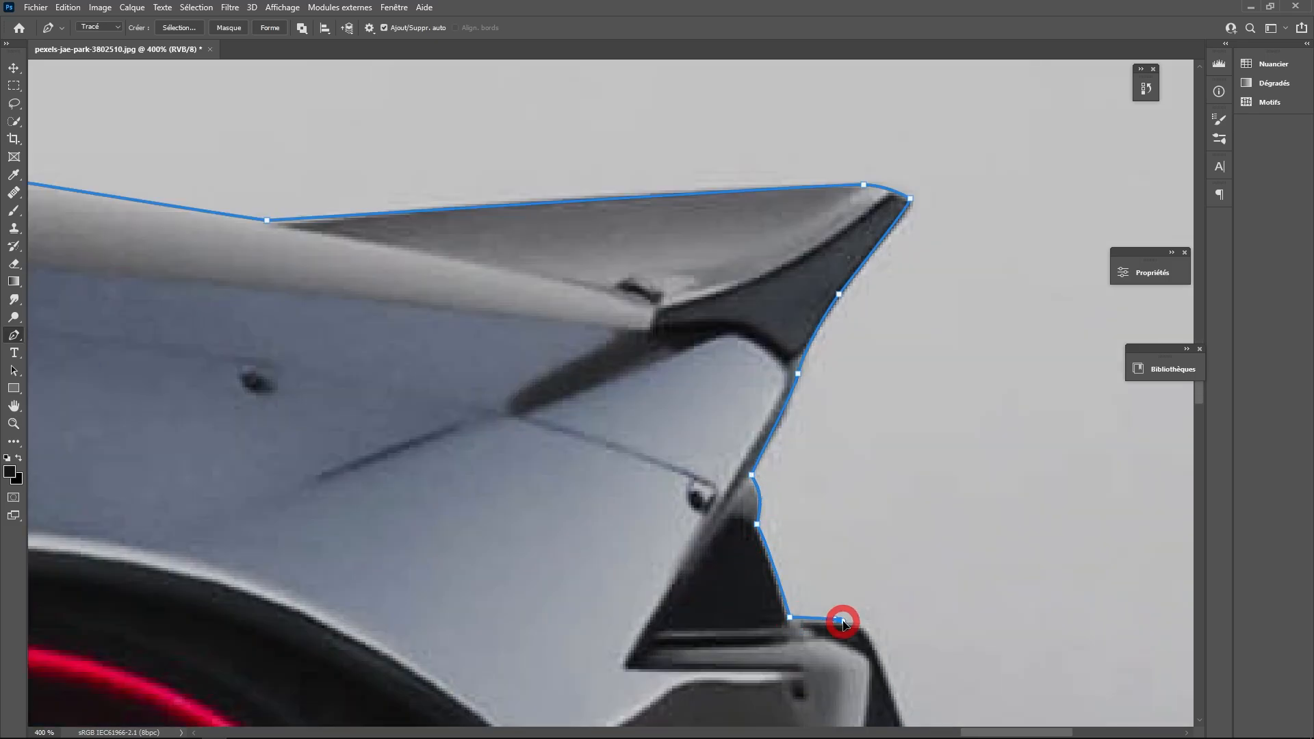
Trace the rear bumper's outer edge down to the line where the wall meets the ground.
left_click_drag(873, 641, 881, 657)
left_click_drag(880, 657, 665, 341)
left_click(733, 563)
left_click_drag(758, 624, 760, 641)
left_click_drag(740, 644, 782, 378)
left_click(788, 473)
left_click(777, 501)
left_click(776, 523)
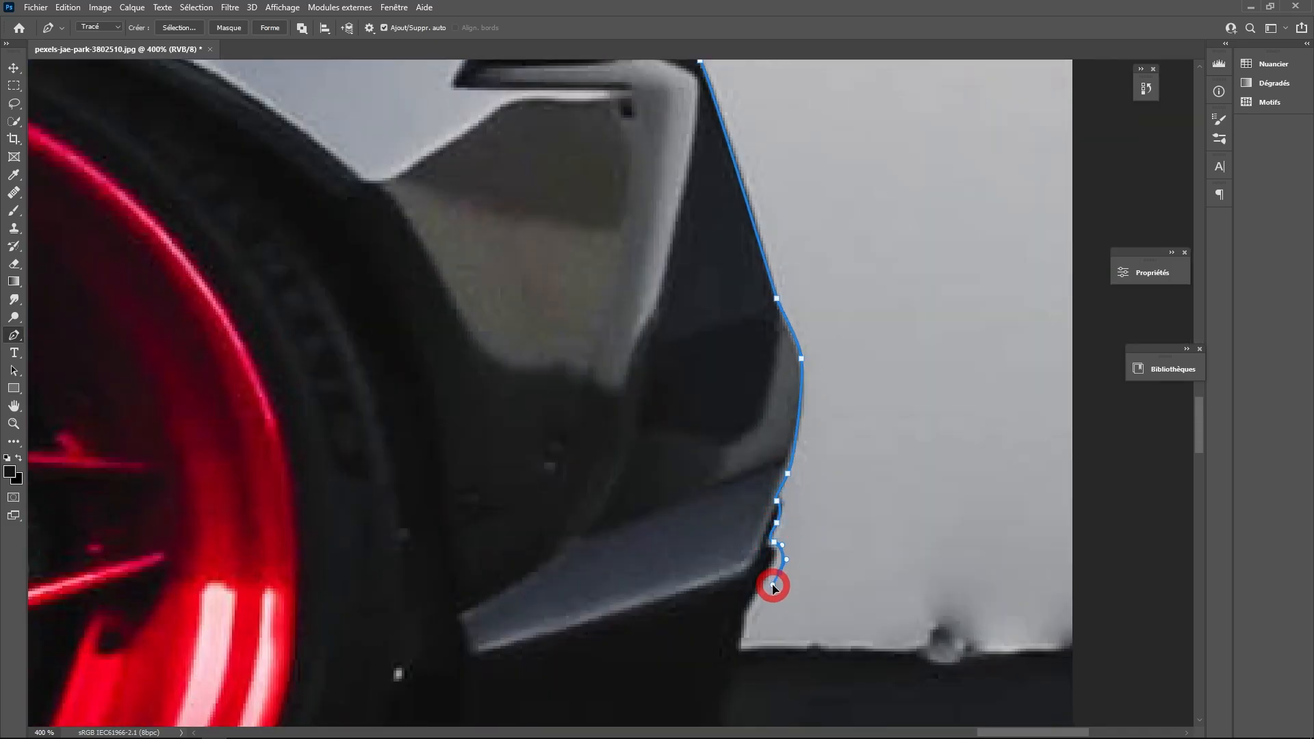
left_click_drag(743, 645, 887, 650)
Run the path along the ground line, around the outside of the canvas above the wall, and close it at the front bumper.
left_click(1088, 645)
scroll(1090, 641, "down", 6)
left_click(966, 328)
left_click(270, 336)
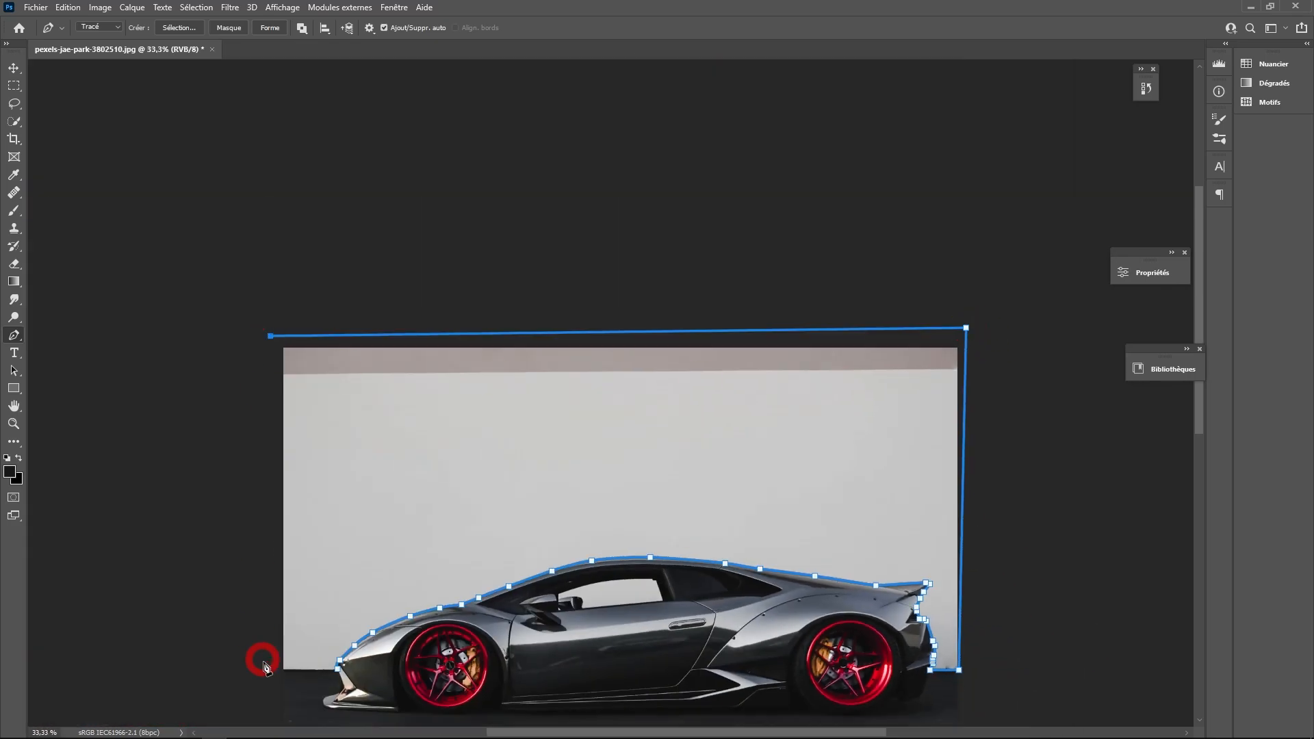
left_click(267, 670)
scroll(284, 674, "up", 4)
left_click(604, 628)
Start a second path at the front of the side window opening and trace its curved upper edge to the rear notch.
scroll(605, 627, "down", 4)
scroll(898, 572, "up", 5)
left_click(219, 445)
left_click_drag(220, 398, 267, 383)
left_click_drag(550, 302, 659, 283)
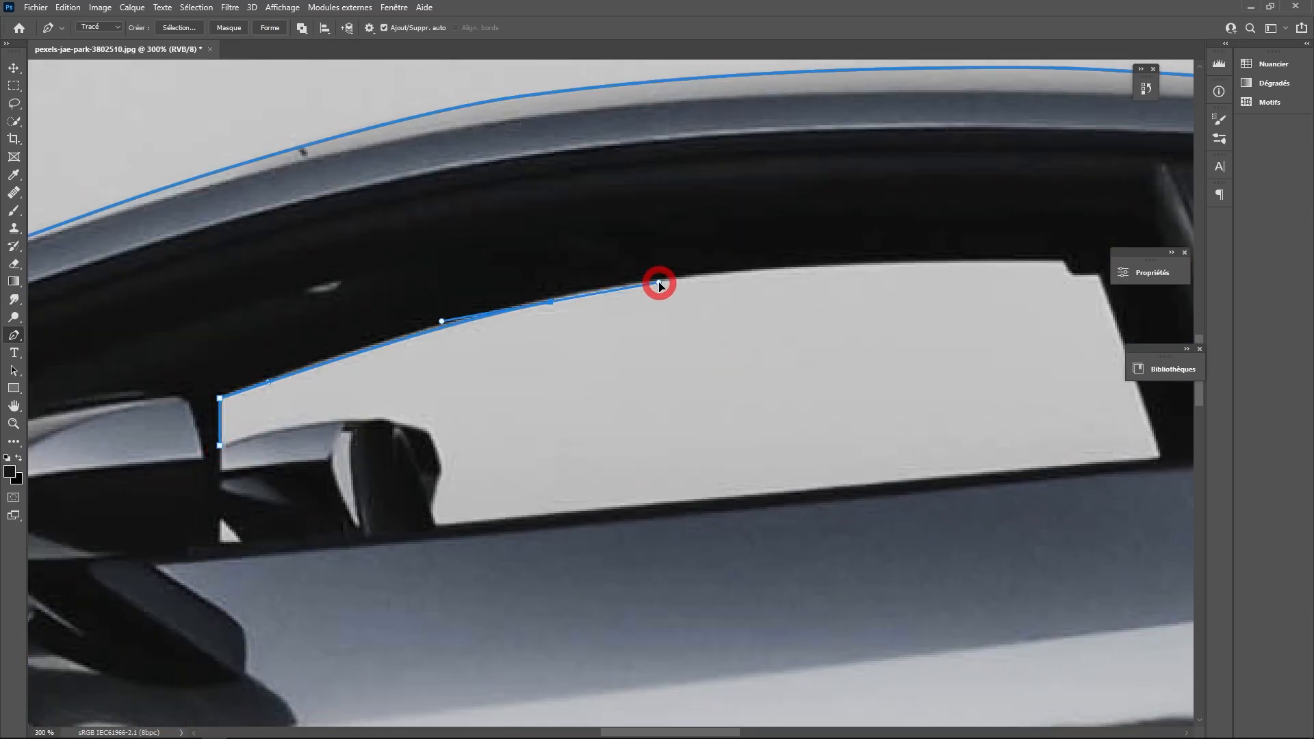
left_click_drag(856, 294, 650, 284)
left_click_drag(856, 254, 672, 251)
left_click_drag(452, 273, 508, 261)
scroll(865, 266, "up", 2)
left_click_drag(901, 248, 857, 260)
left_click_drag(869, 266, 878, 268)
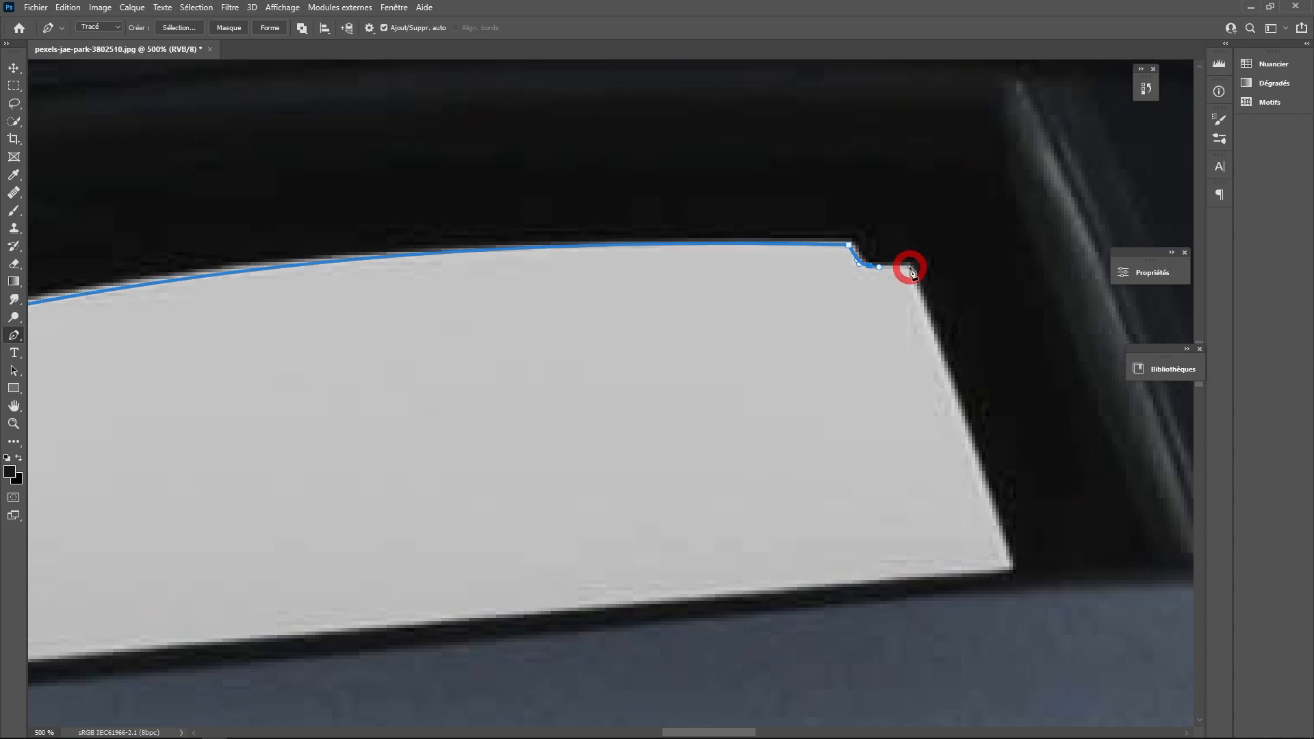
Trace the window opening's rear and lower edges, follow the far mirror's outline, and close the path.
left_click(911, 267)
left_click(1011, 560)
left_click_drag(968, 573, 935, 573)
left_click_drag(685, 603, 846, 532)
left_click_drag(599, 552, 475, 557)
scroll(457, 559, "down", 1)
left_click(321, 540)
left_click_drag(316, 508, 316, 429)
left_click_drag(299, 411, 231, 397)
left_click_drag(178, 401, 436, 336)
left_click_drag(338, 355, 323, 359)
left_click(294, 367)
Draw a closed triangular path around the small patch of wall visible below the far mirror.
scroll(308, 490, "up", 2)
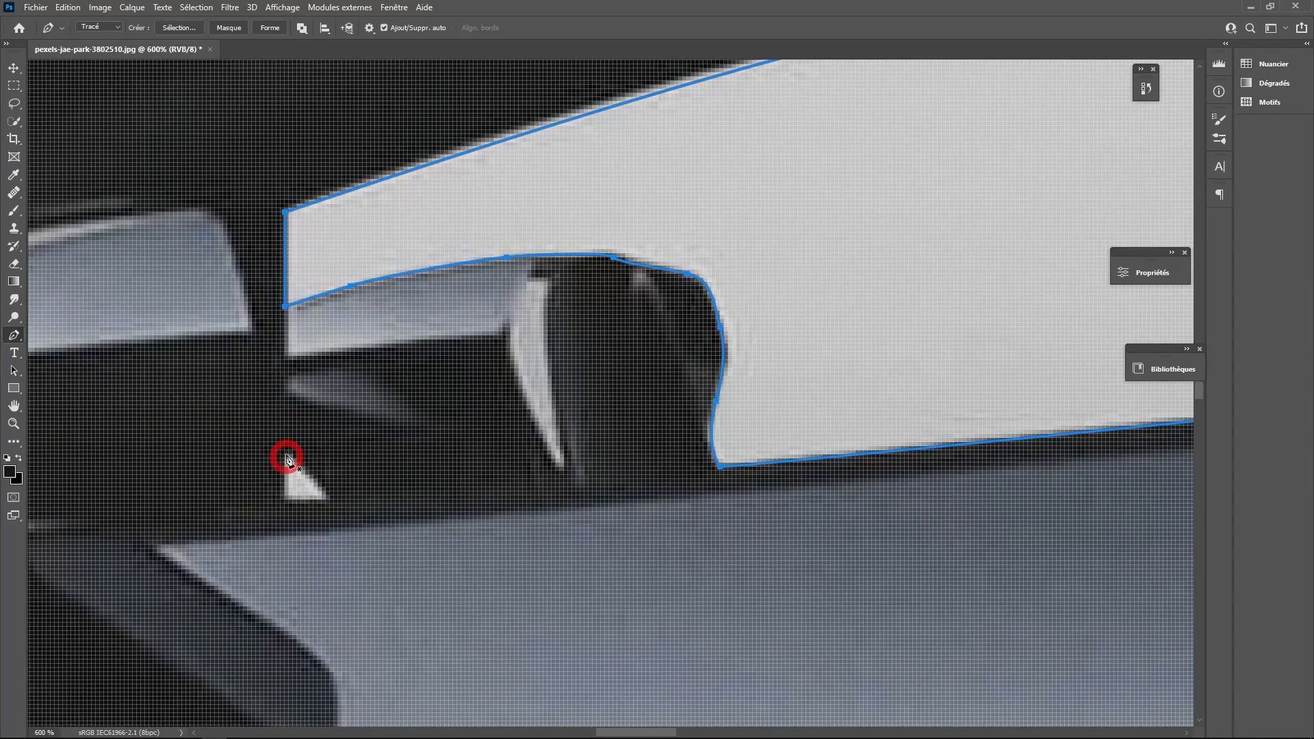
scroll(286, 457, "up", 4)
left_click(282, 451)
left_click(279, 573)
left_click(399, 573)
left_click(282, 451)
Select the small triangular path below the mirror and set its path operation to Associer des formes.
scroll(361, 427, "down", 7)
left_click_drag(483, 404, 297, 391)
key("a")
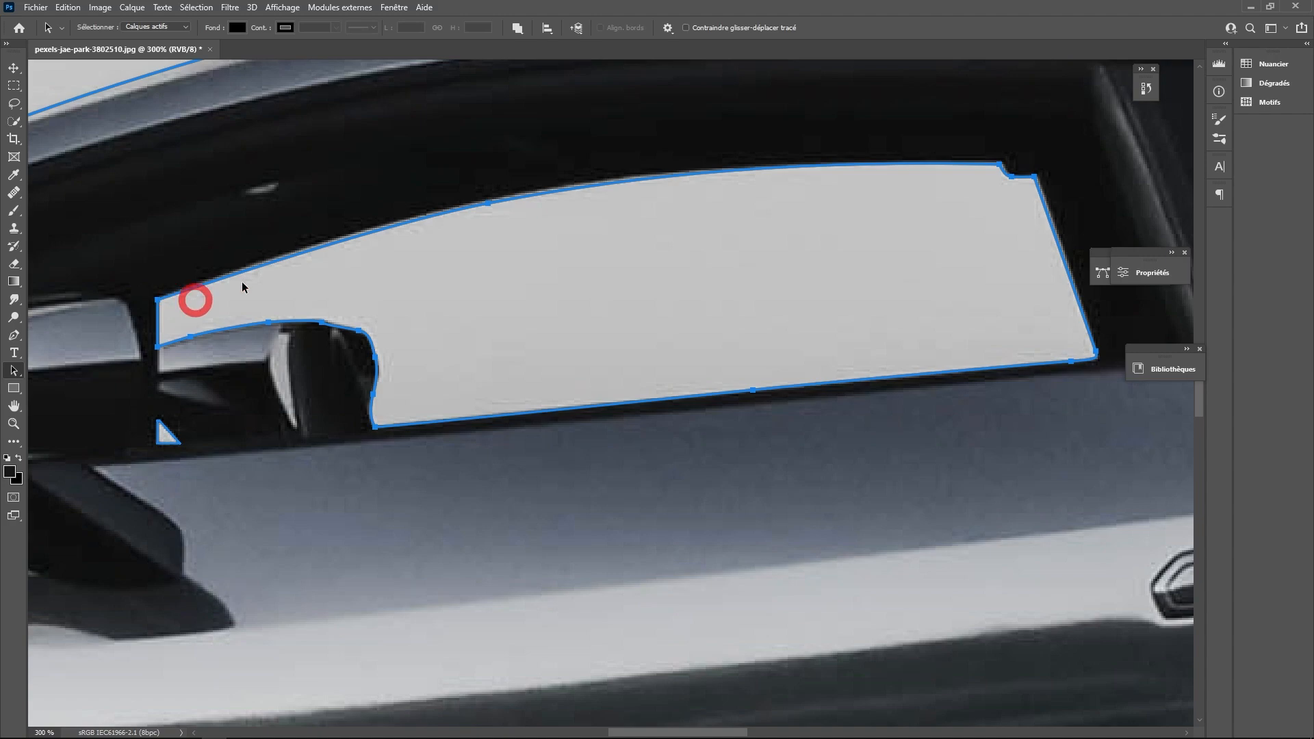
left_click(517, 28)
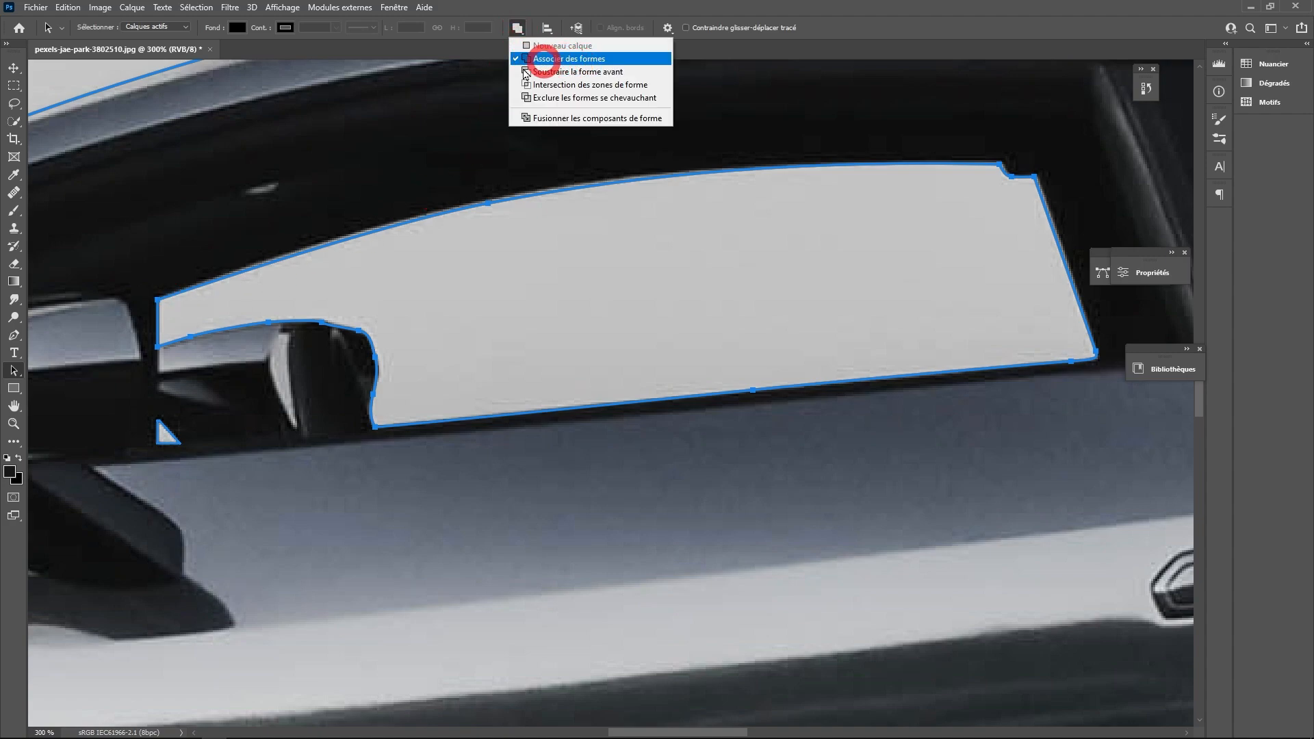
left_click(167, 431)
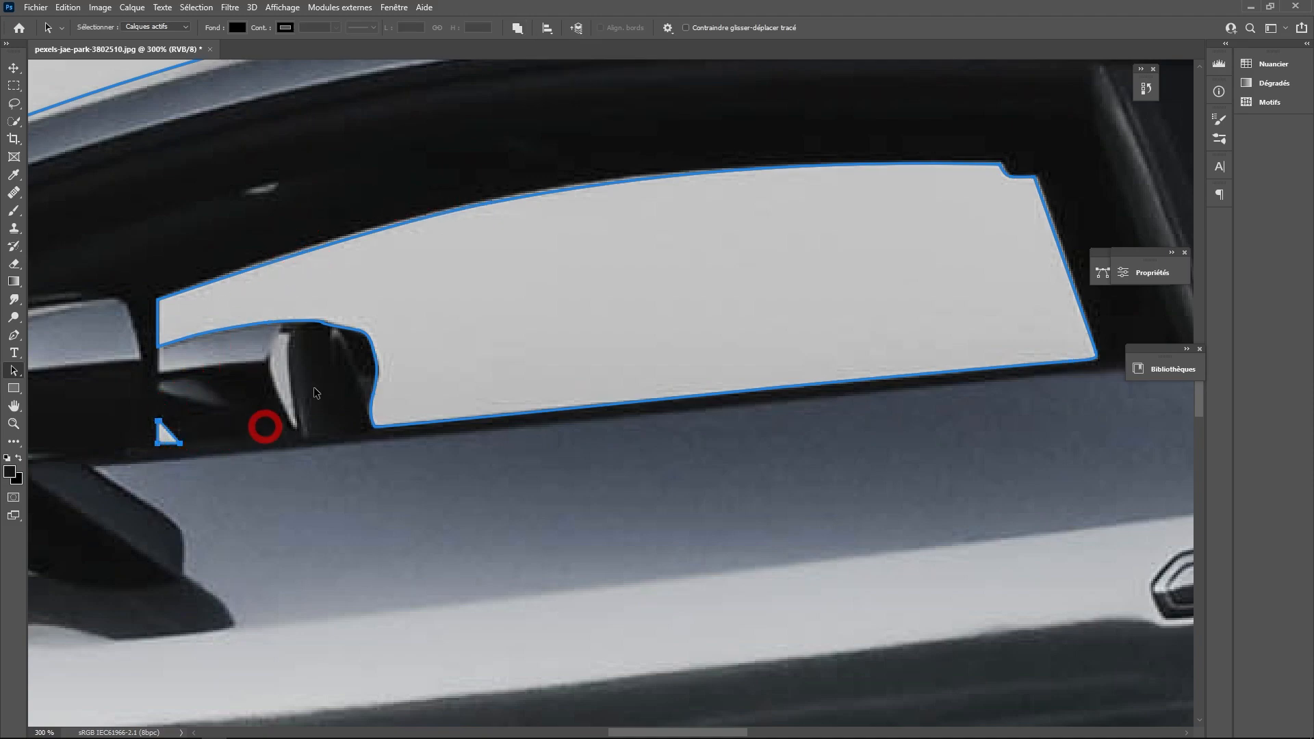
left_click(549, 38)
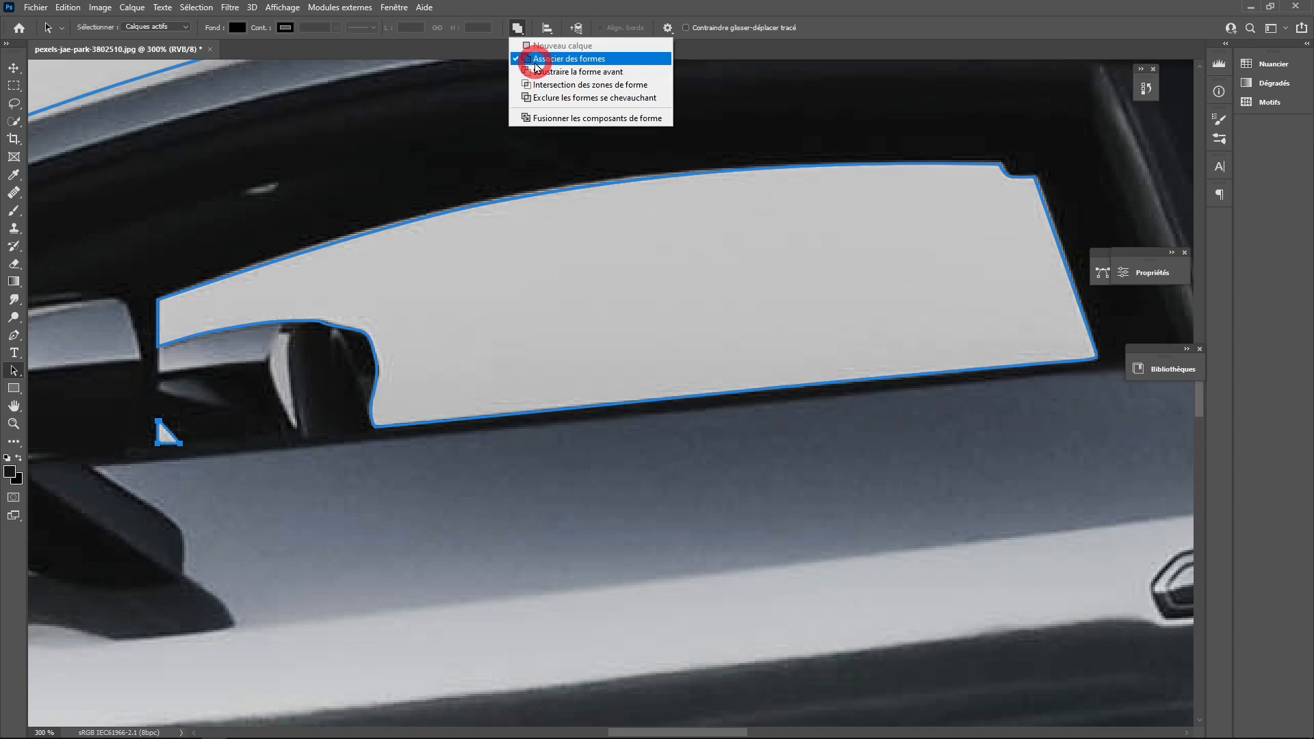
left_click(537, 61)
Save the work path under the name Détourage.
scroll(635, 336, "down", 5)
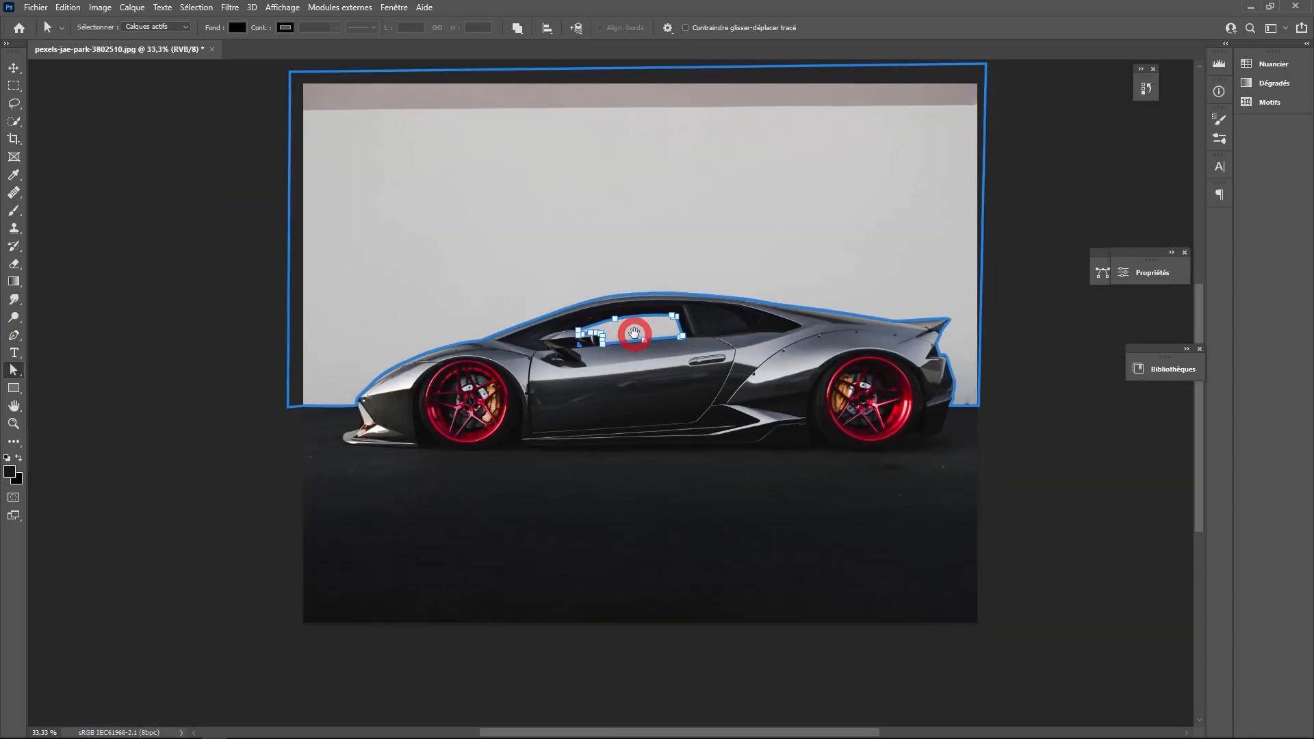
scroll(633, 306, "down", 1)
left_click_drag(633, 306, 463, 335)
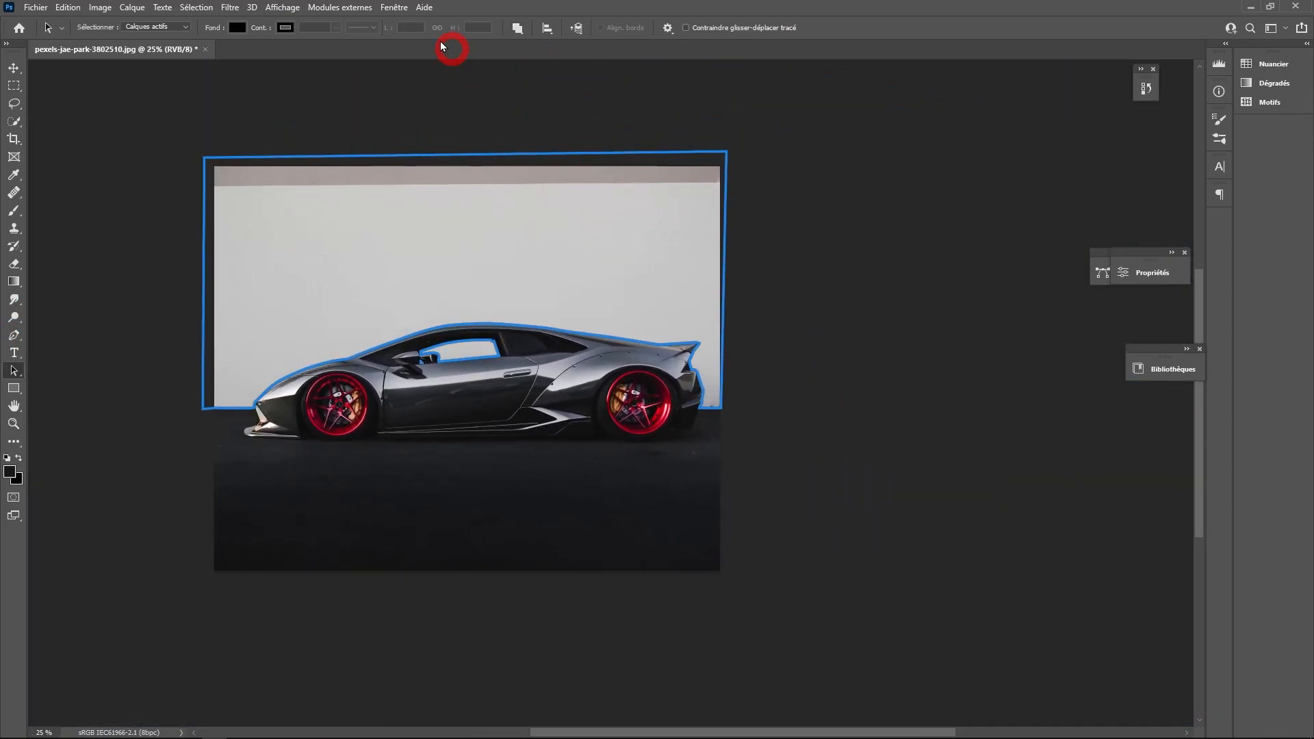
left_click(395, 7)
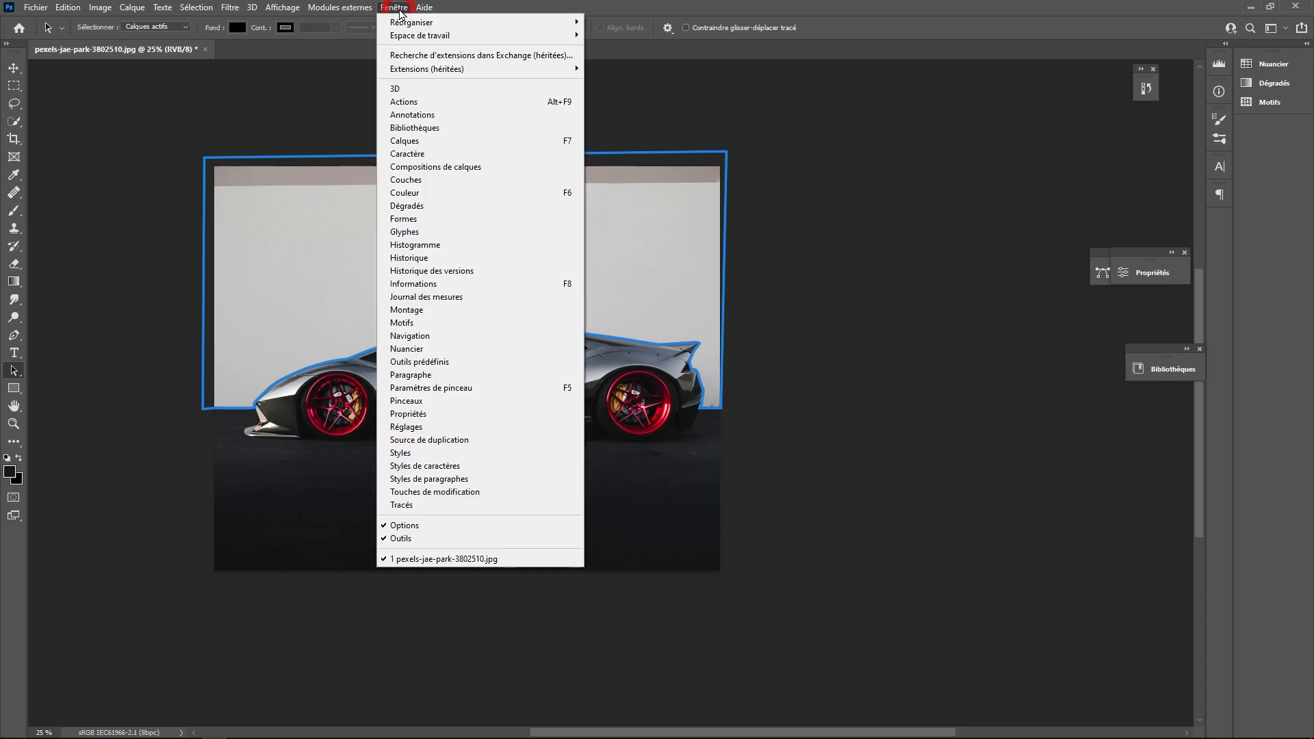
left_click(428, 504)
double_click(1012, 296)
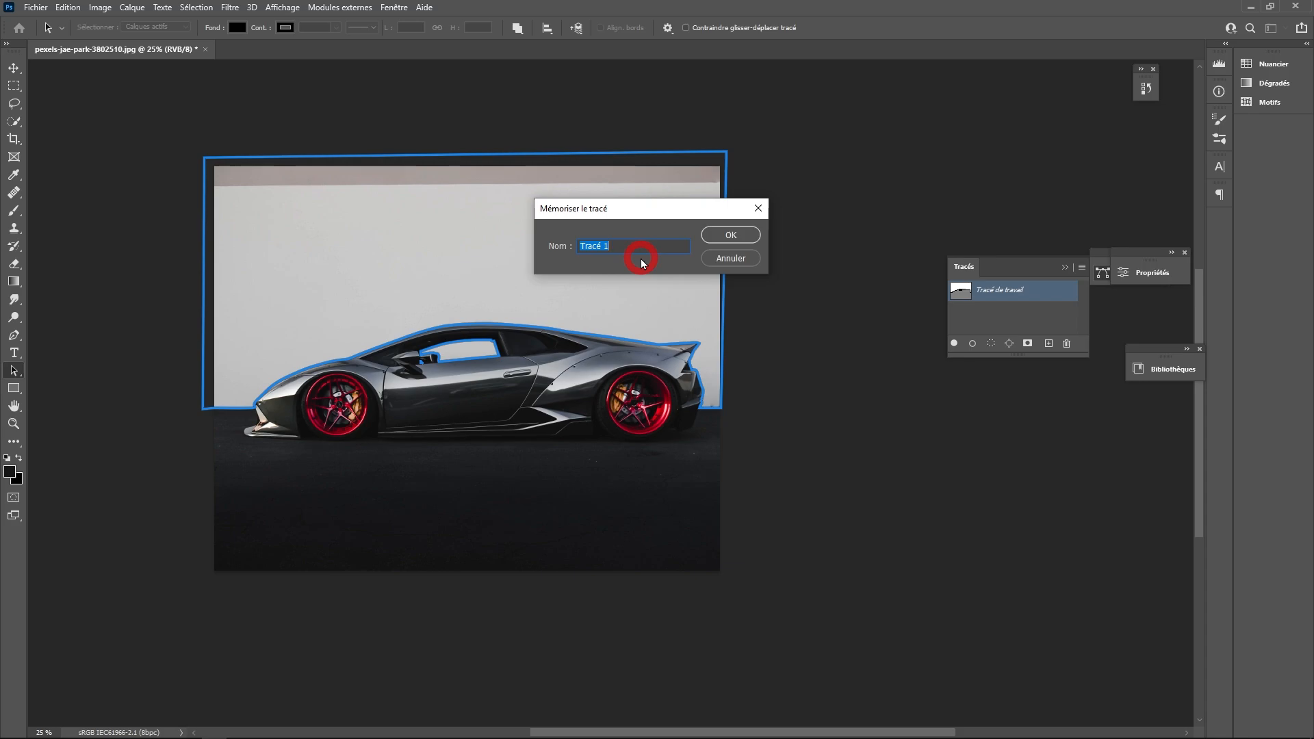
type("Détourage")
key("Return")
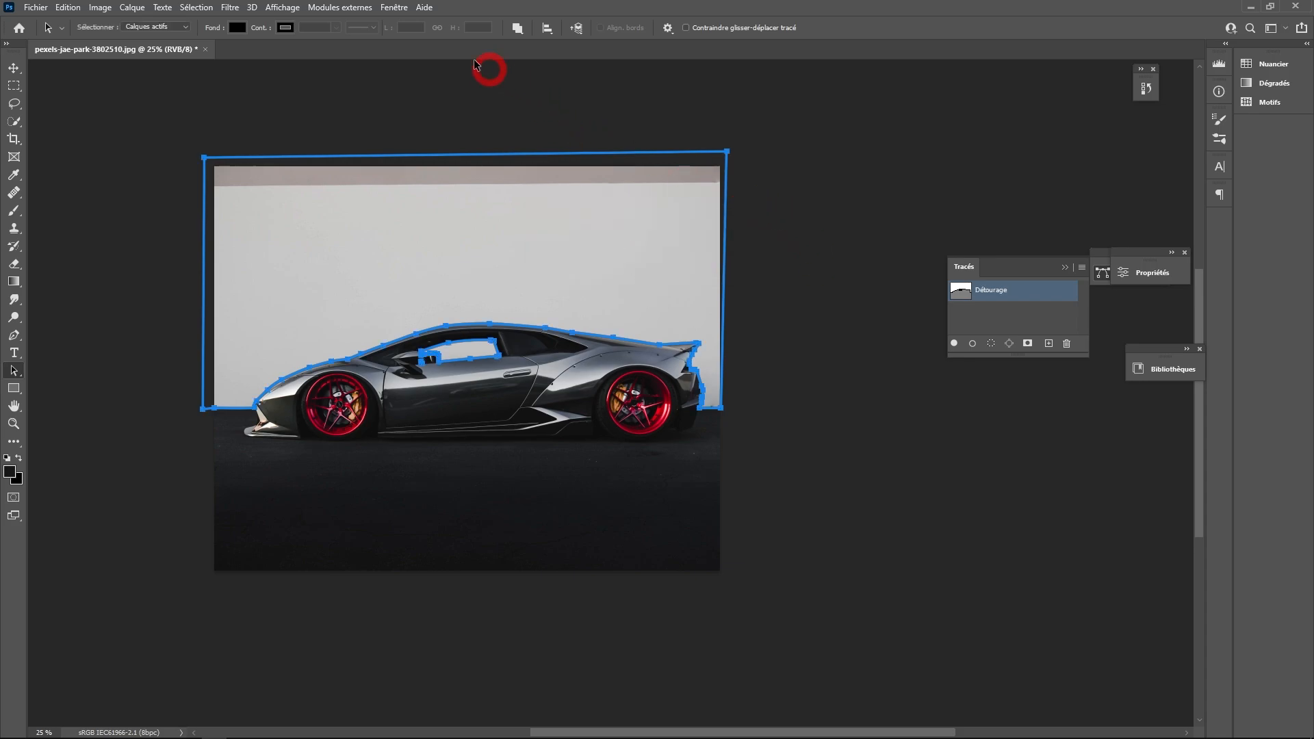
Create a solid-colour fill layer from the Détourage path above the background layer.
key("F7")
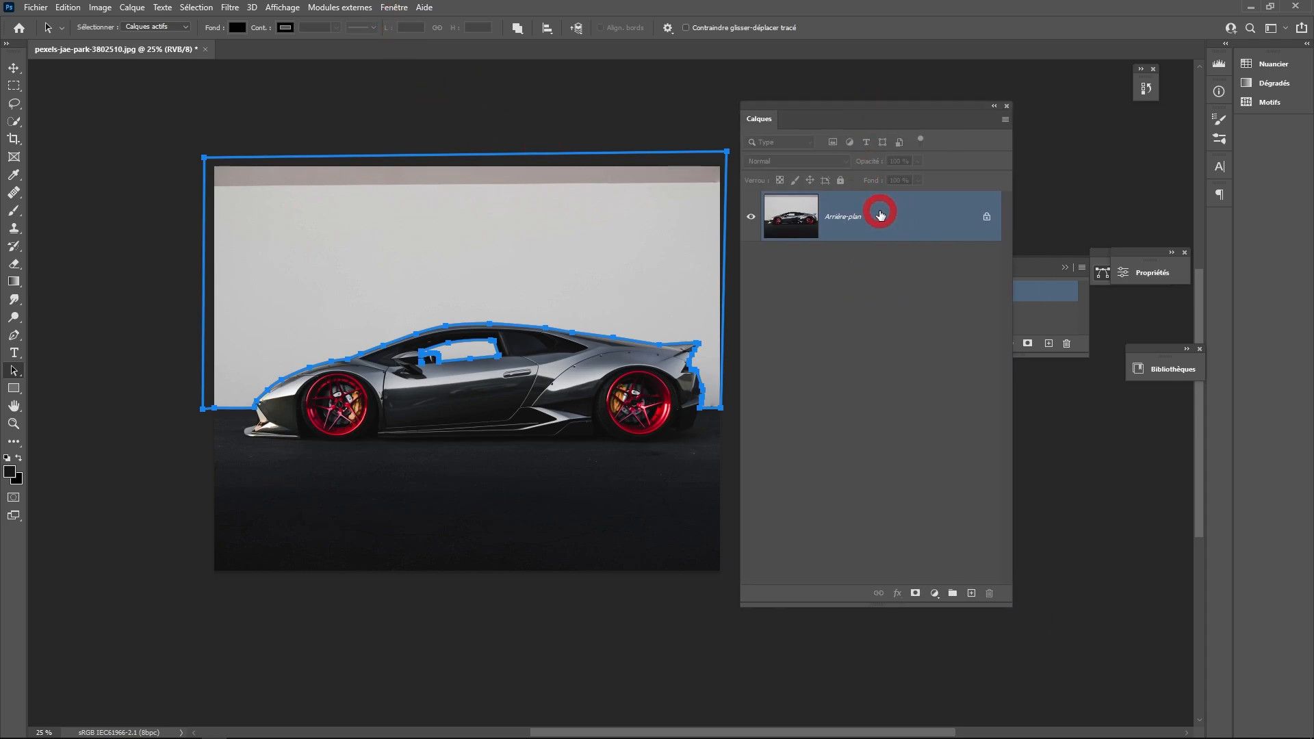
left_click_drag(880, 215, 938, 566)
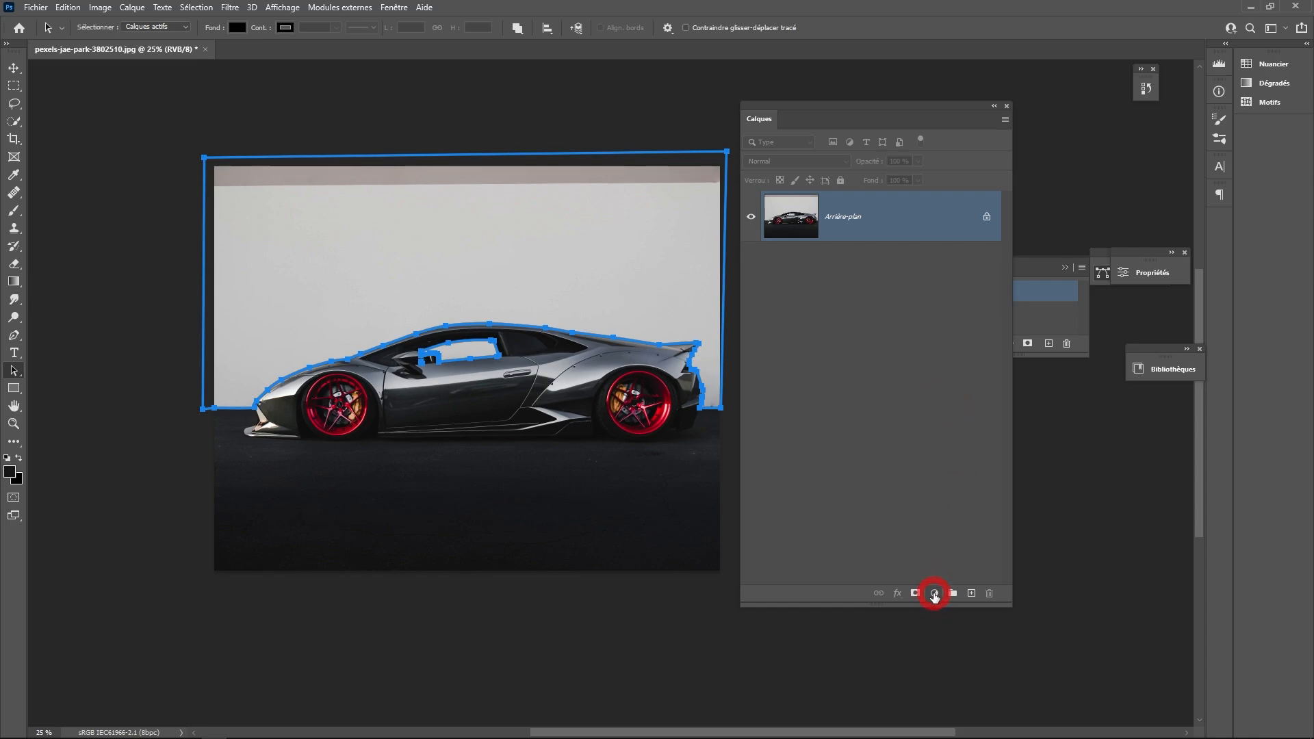
left_click(934, 594)
left_click(976, 359)
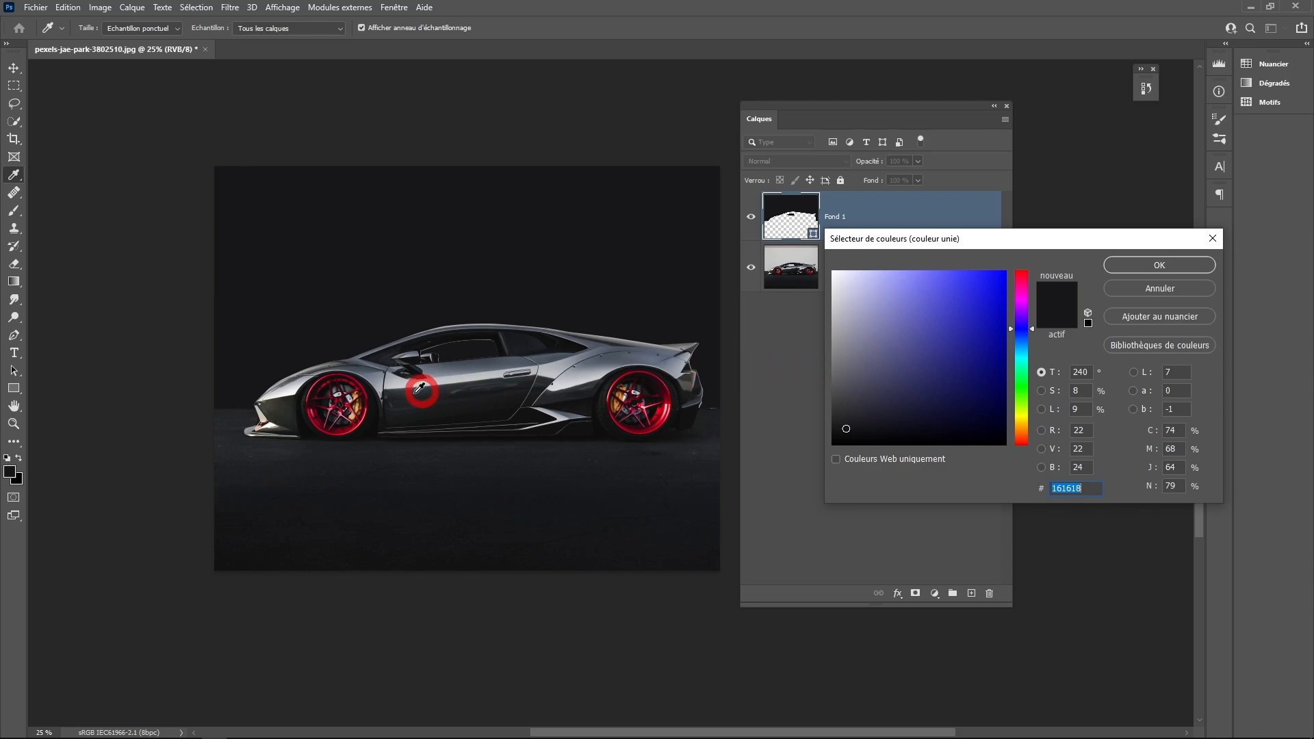
Sample the fill layer's colour from the dark ground below the car and apply it.
left_click(249, 408)
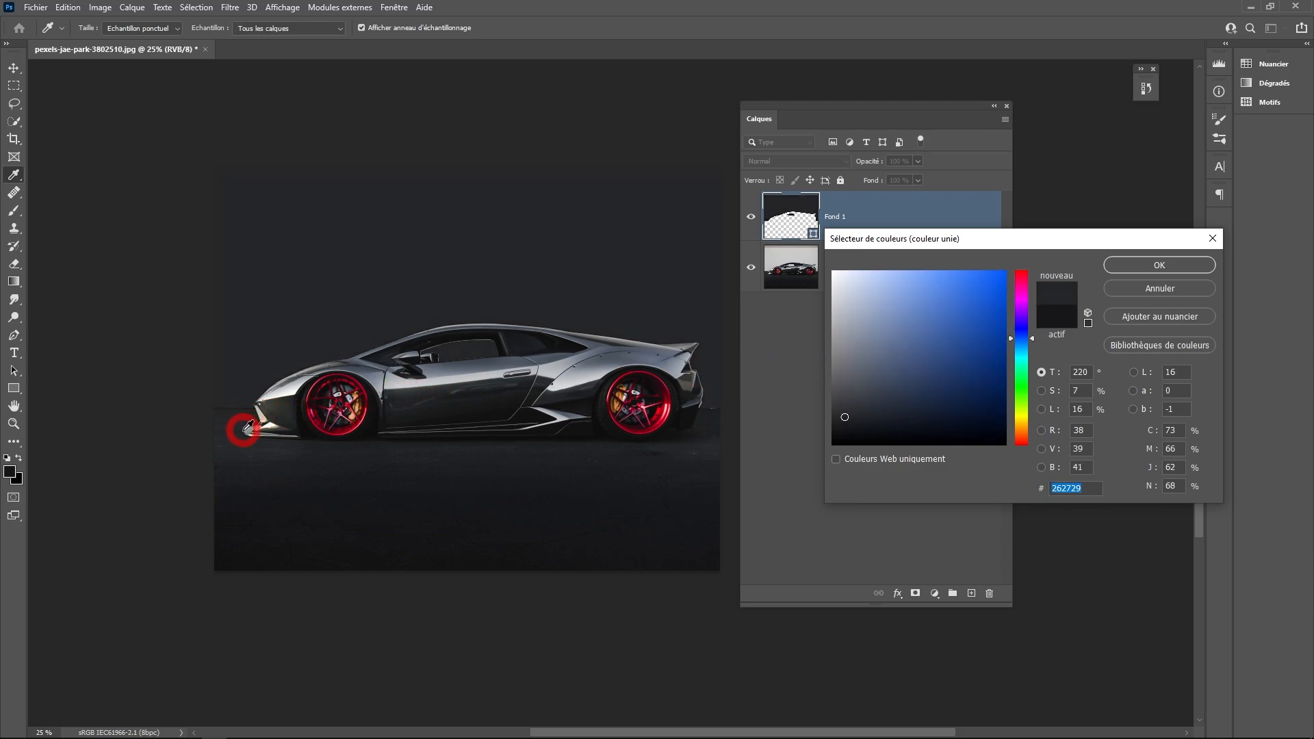
left_click(242, 491)
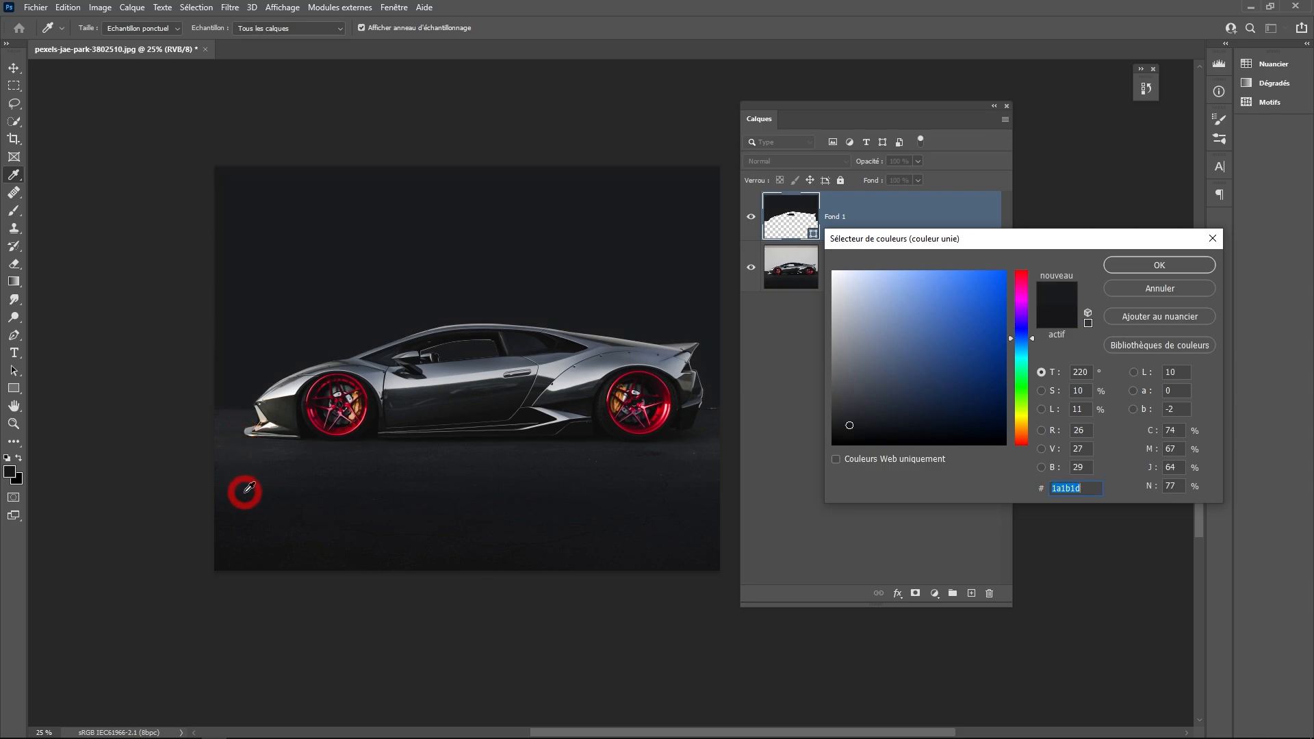
left_click(438, 491)
left_click(1136, 270)
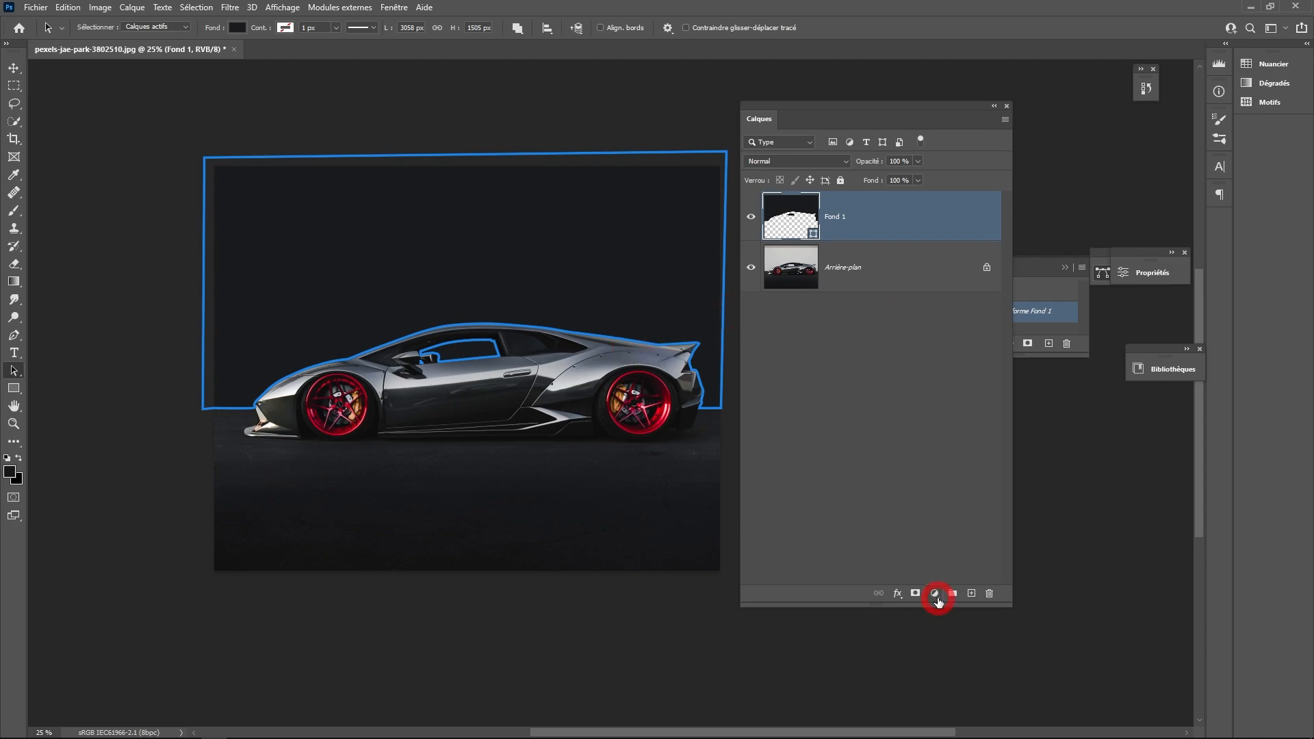
Activate the anchor points of the side window path with the Direct Selection tool, close up on its lower rear corner.
scroll(466, 349, "up", 2)
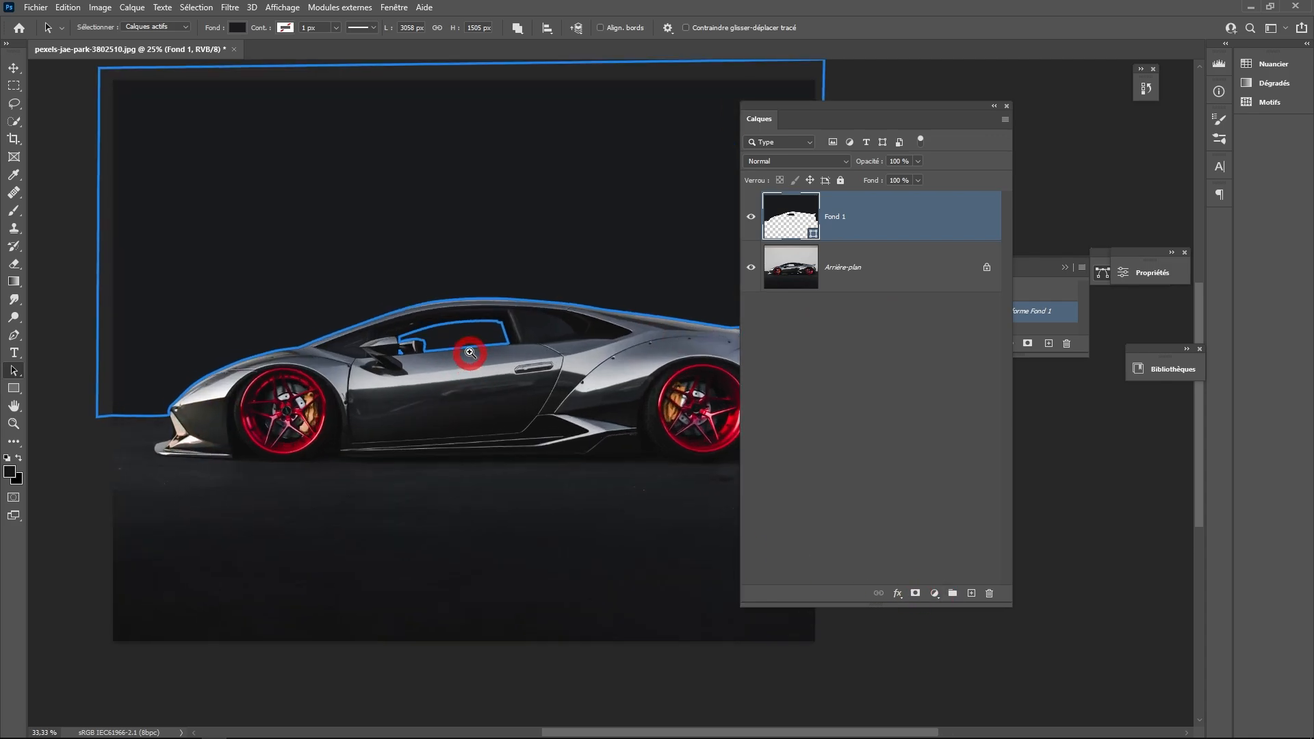
left_click(14, 68)
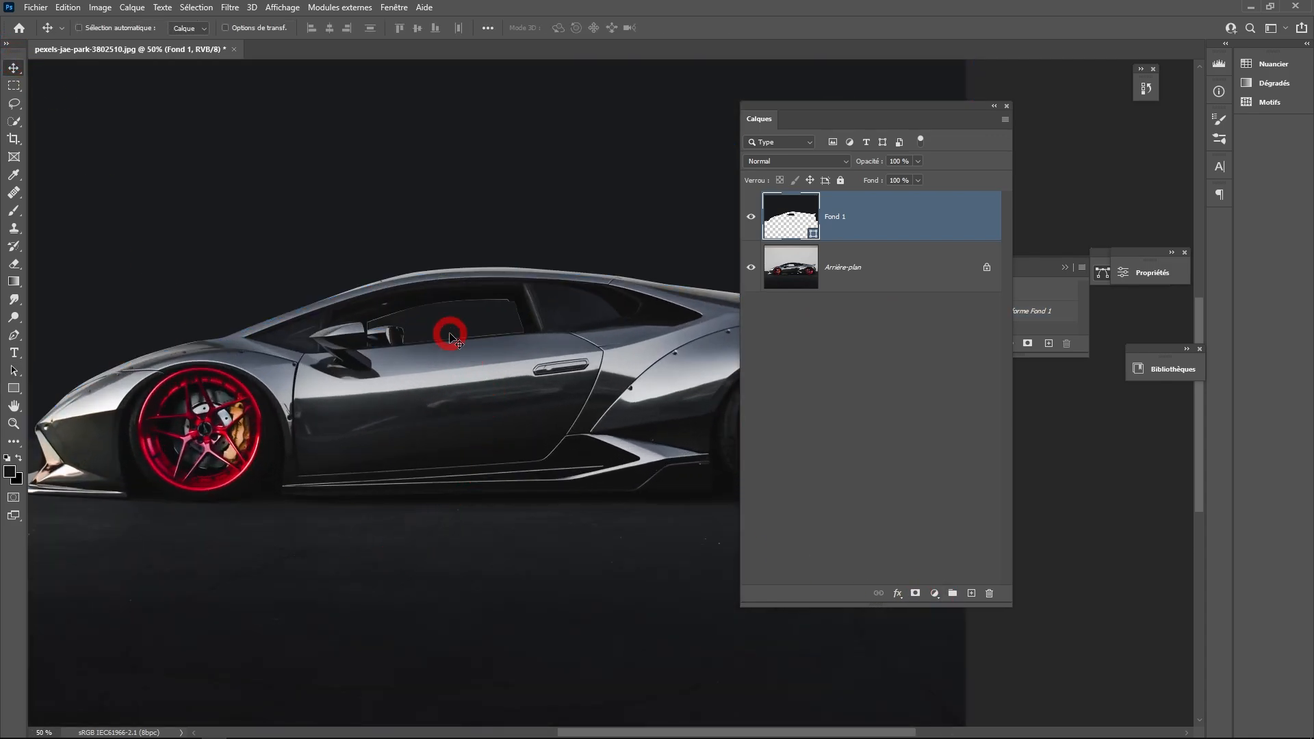
left_click(445, 329, "ctrl")
left_click_drag(445, 329, 324, 370)
left_click(14, 370)
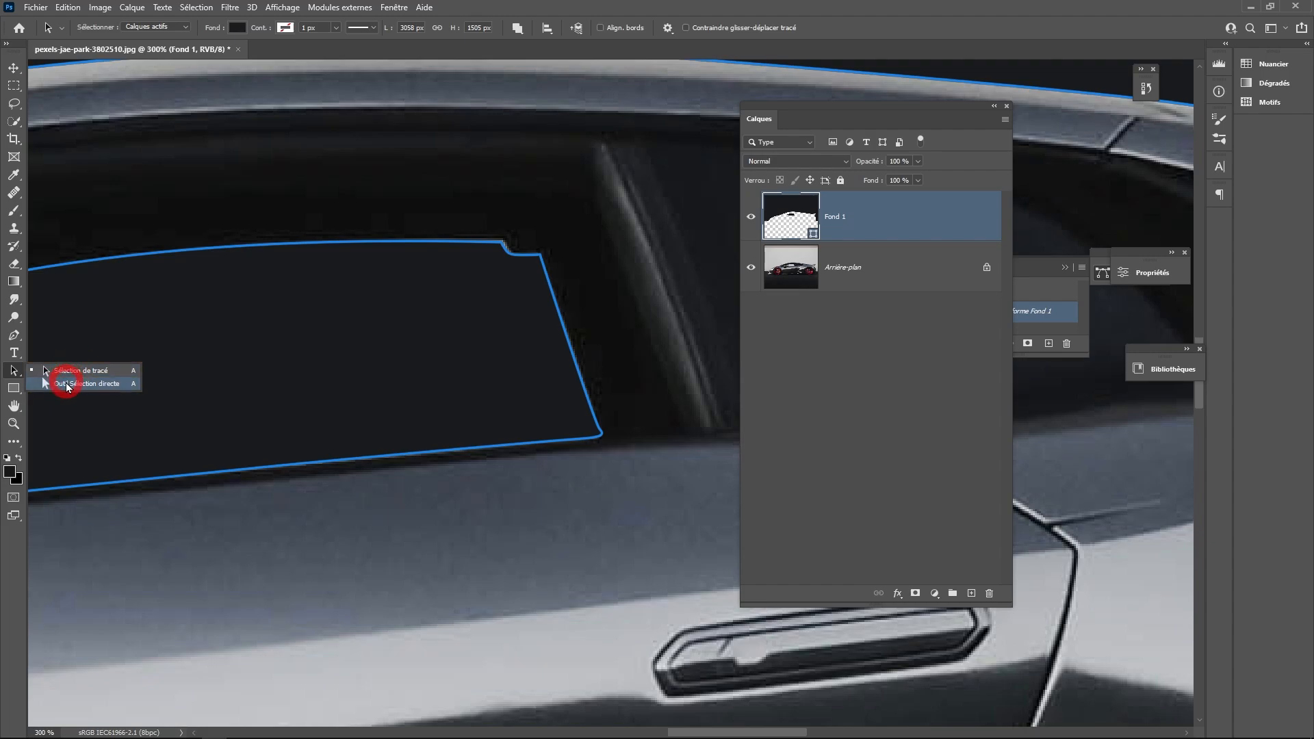
left_click(67, 384)
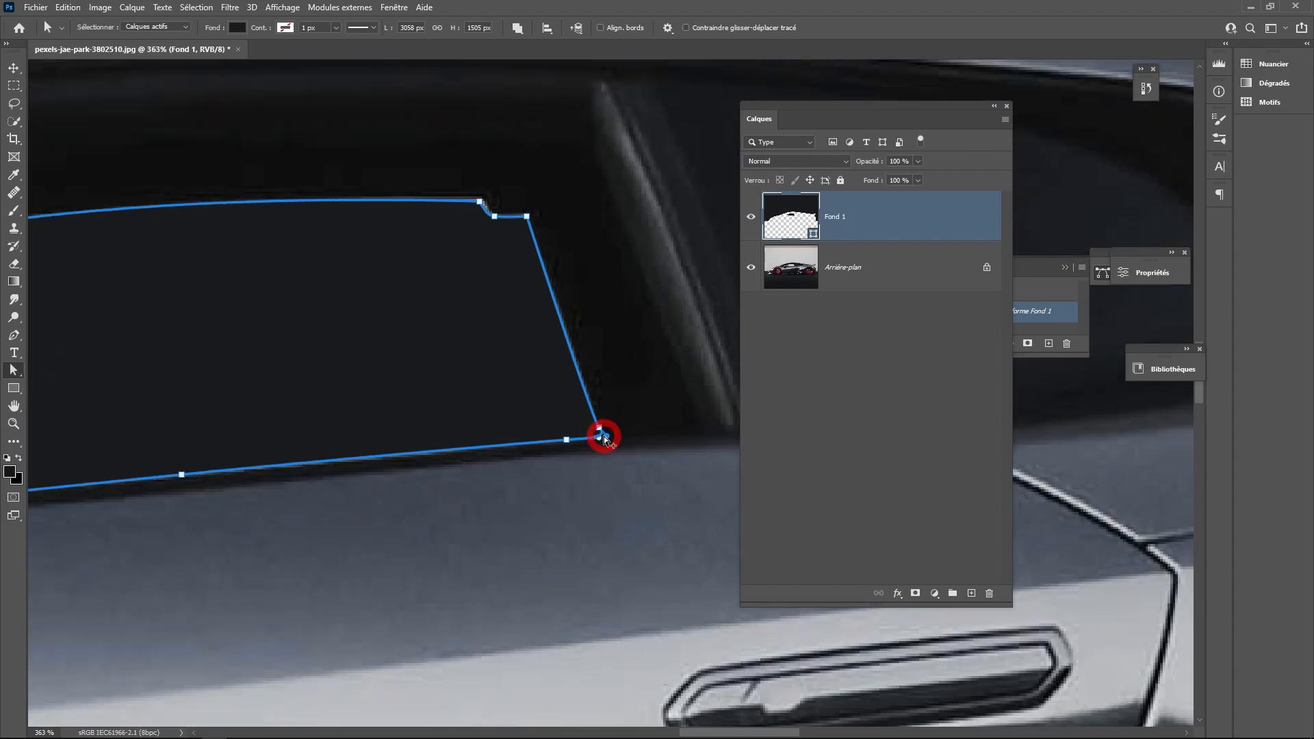
scroll(604, 438, "up", 5)
Hide the pixel grid (Grille des pixels) in the document view.
left_click(282, 7)
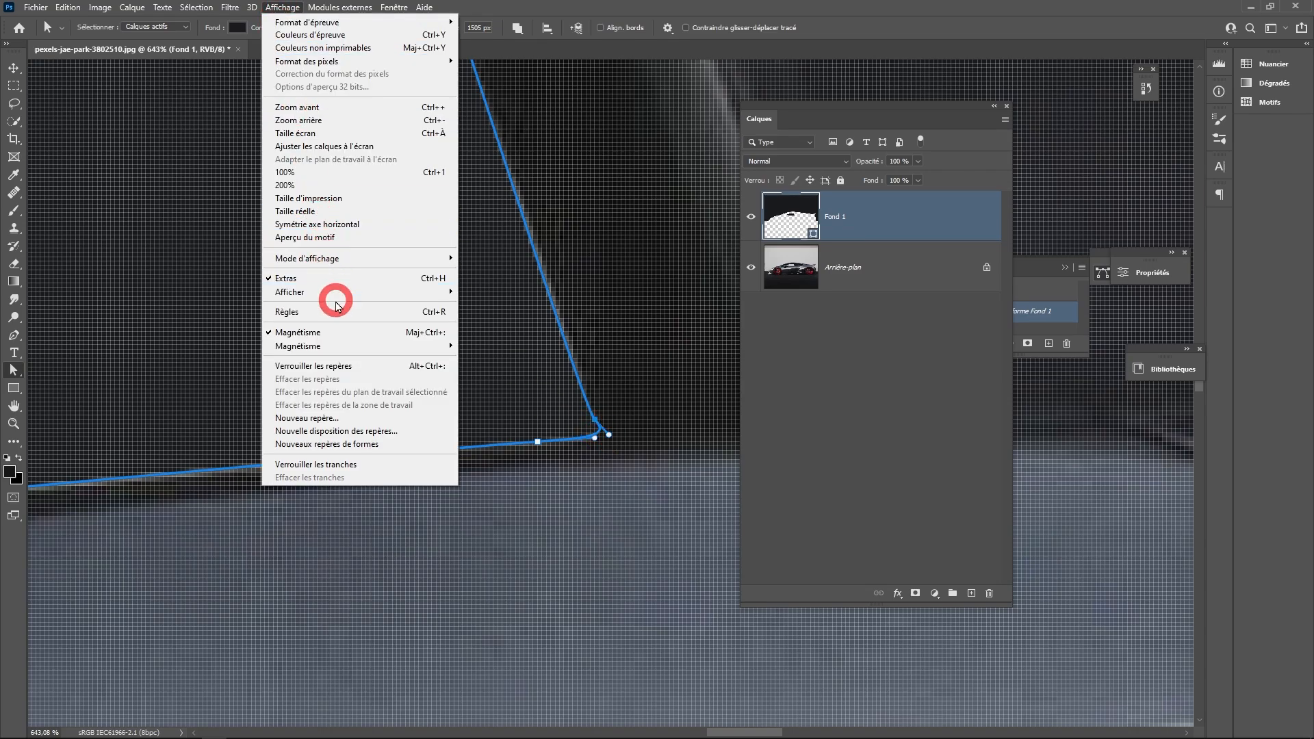
mouse_move(337, 292)
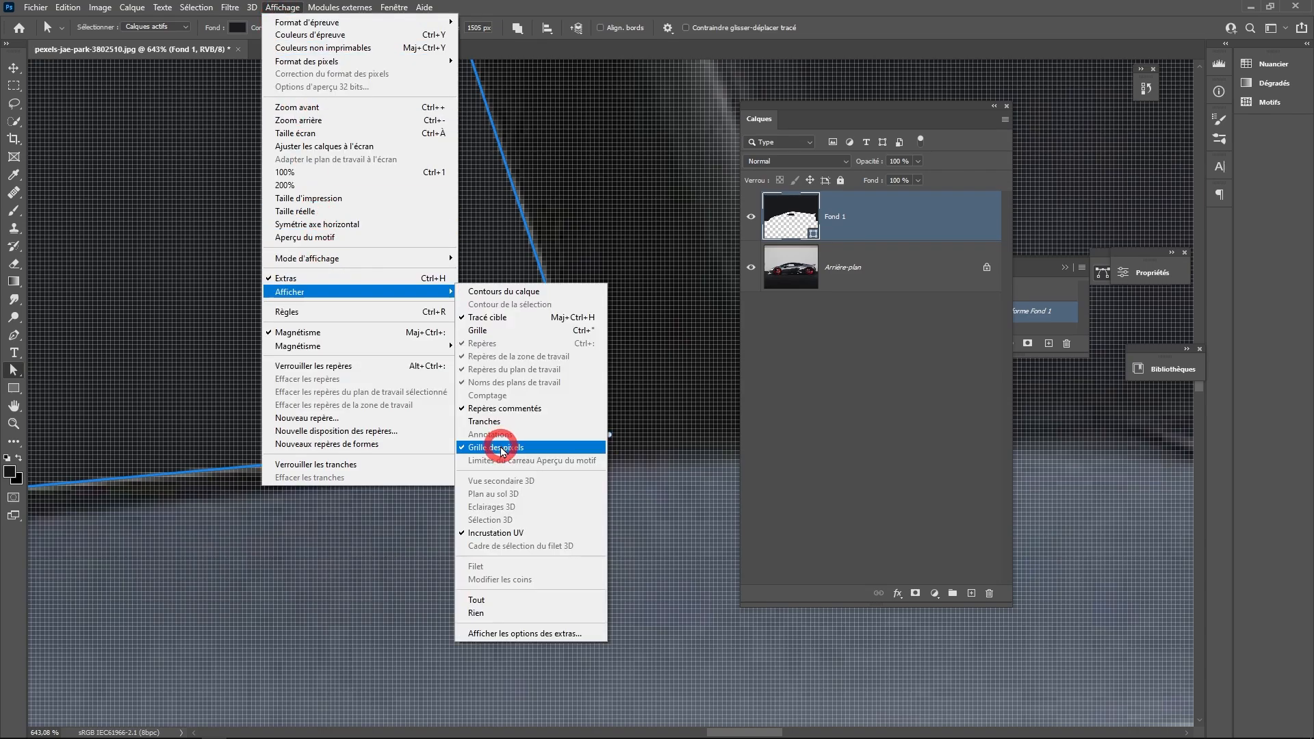
left_click(502, 448)
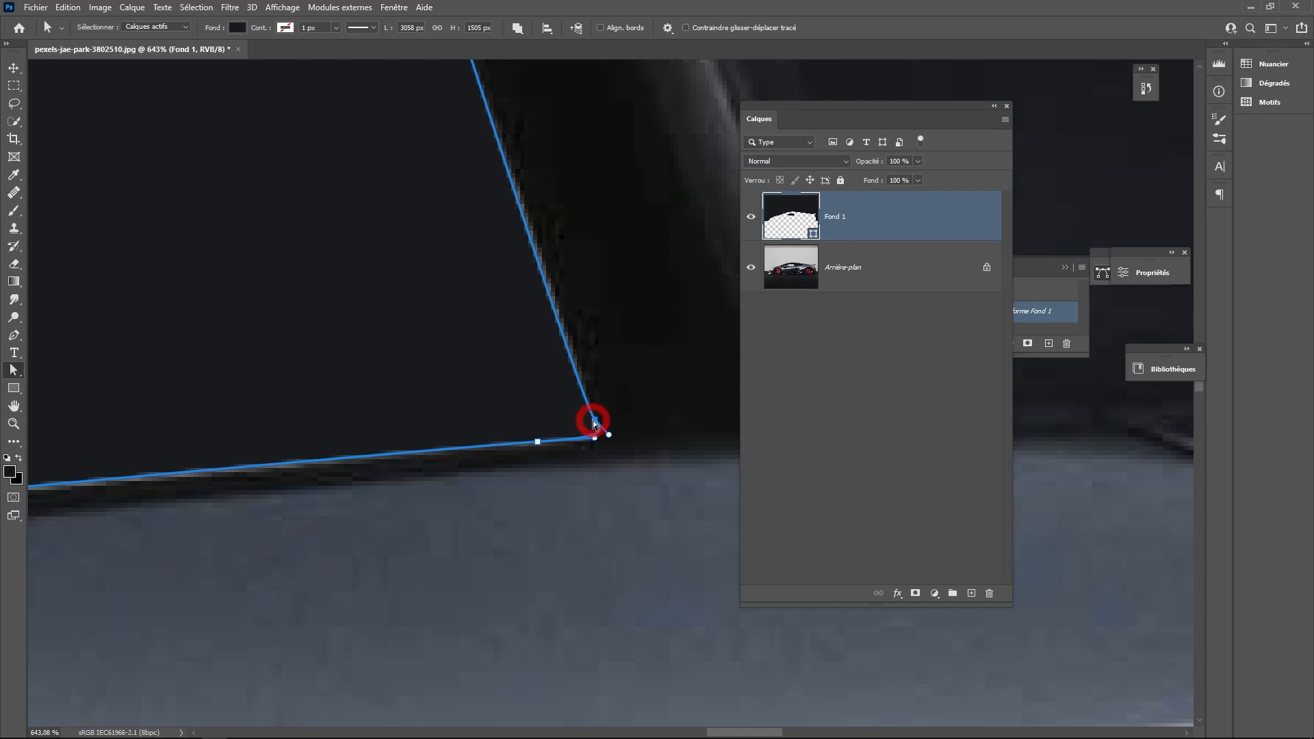
Adjust the anchor points at the side window path's upper rear notch to follow the window frame, and check the remaining outline.
left_click_drag(541, 265, 544, 495)
left_click(424, 259)
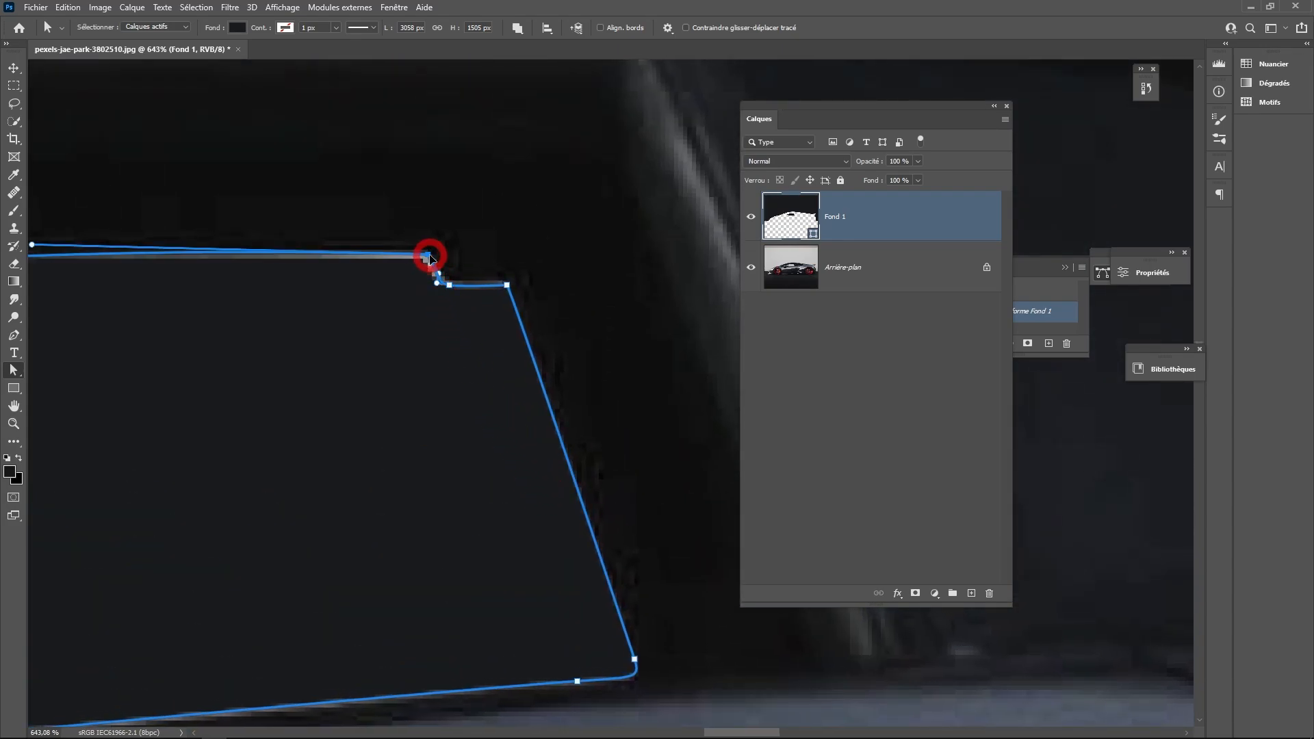
left_click_drag(430, 256, 429, 256)
left_click_drag(507, 287, 454, 282)
left_click(456, 288)
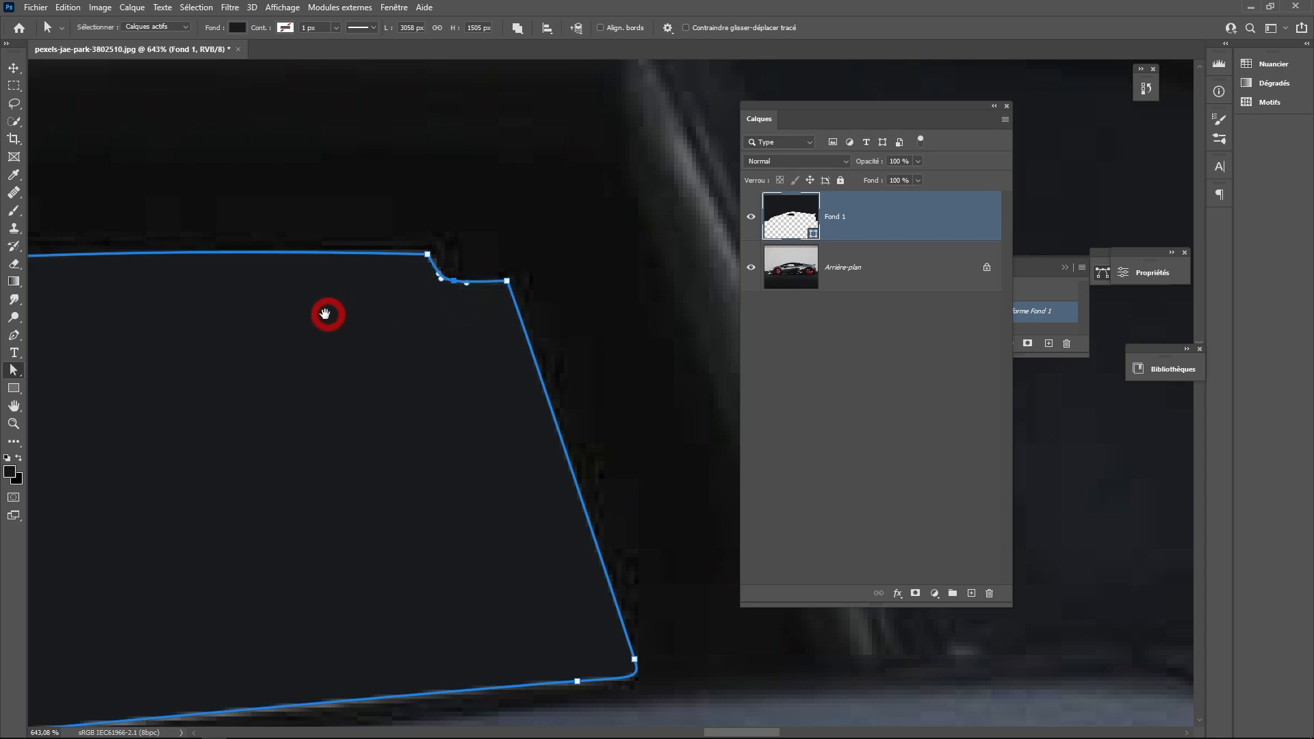
left_click_drag(326, 314, 556, 355)
left_click_drag(176, 357, 442, 312)
left_click_drag(260, 373, 657, 183)
left_click_drag(302, 367, 497, 393)
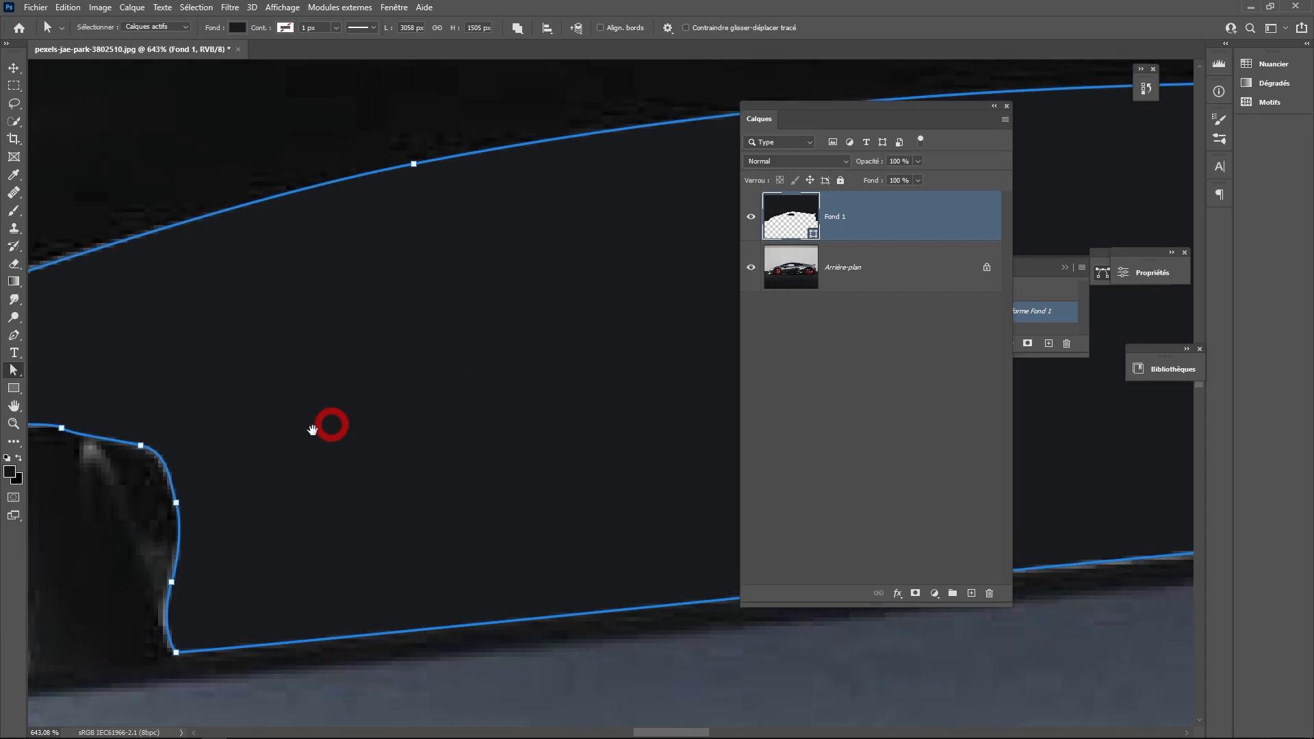
left_click_drag(308, 433, 499, 389)
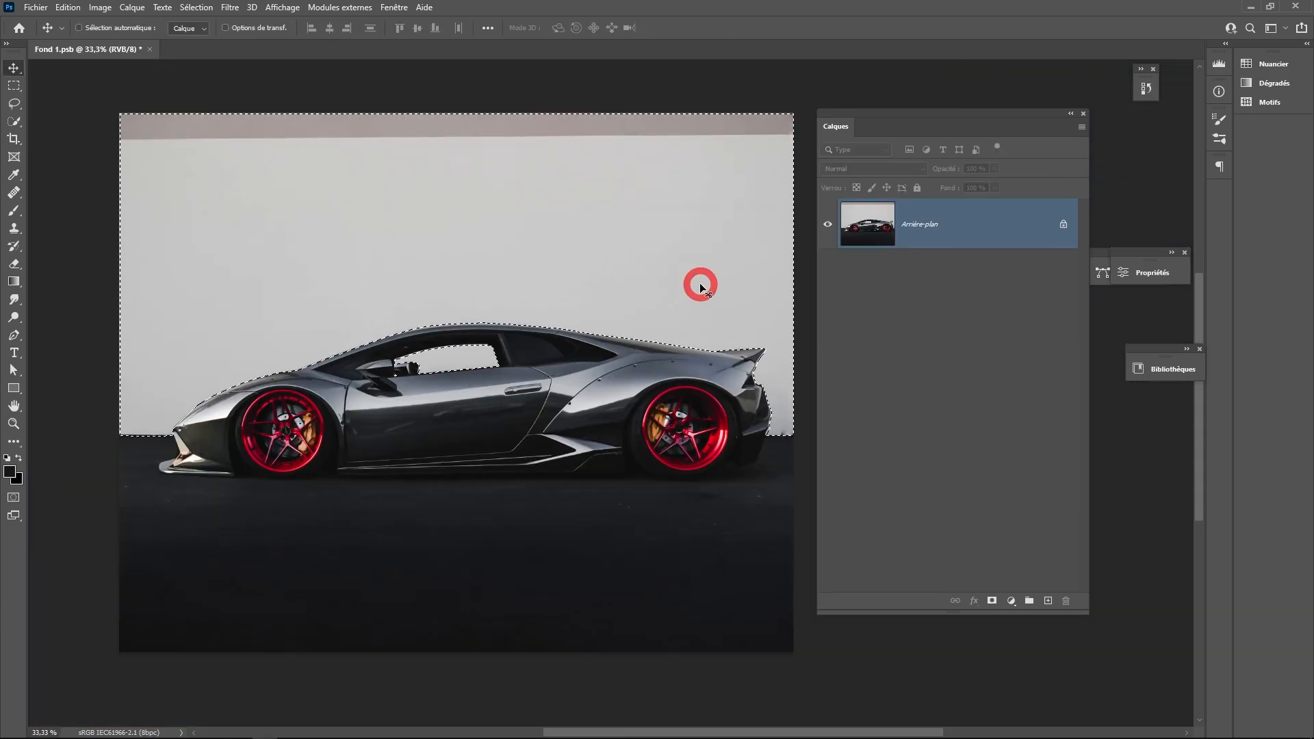
In the Fond 1.psb document, create a solid-colour fill layer from the wall selection using colour #161618.
left_click(14, 85)
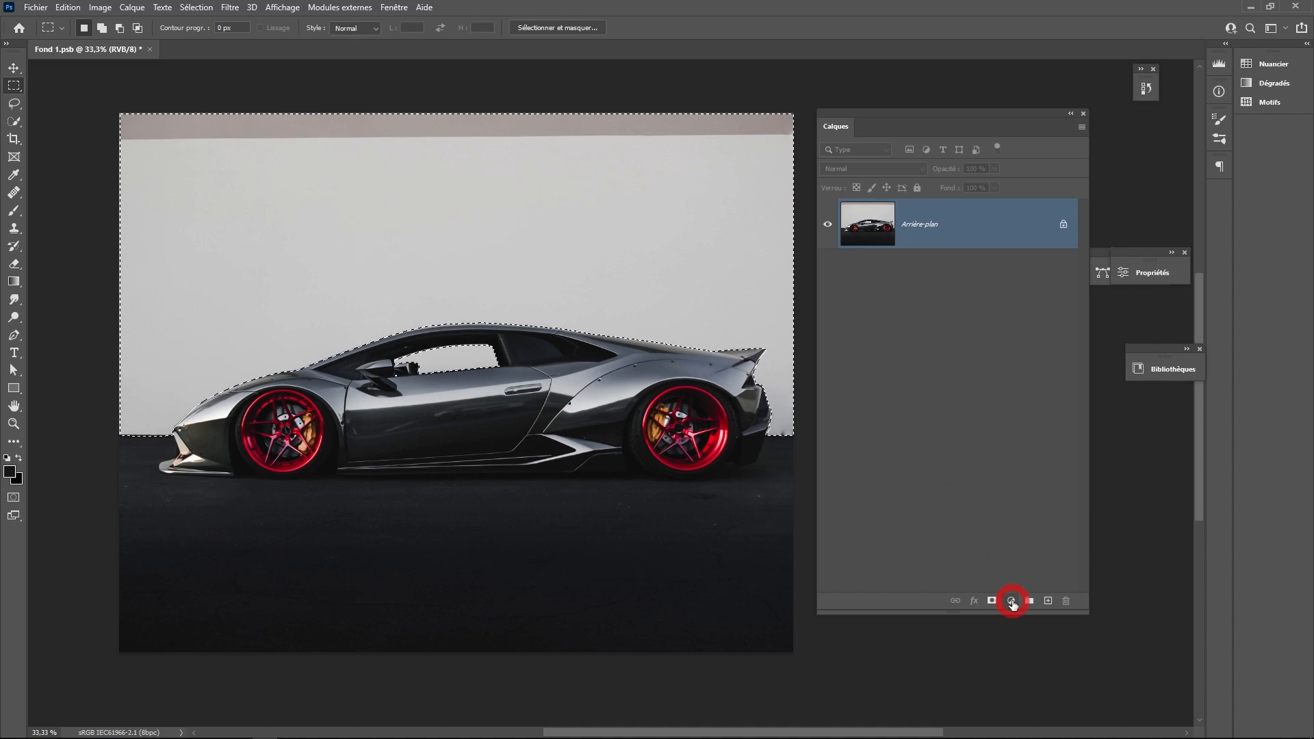
left_click(1012, 602)
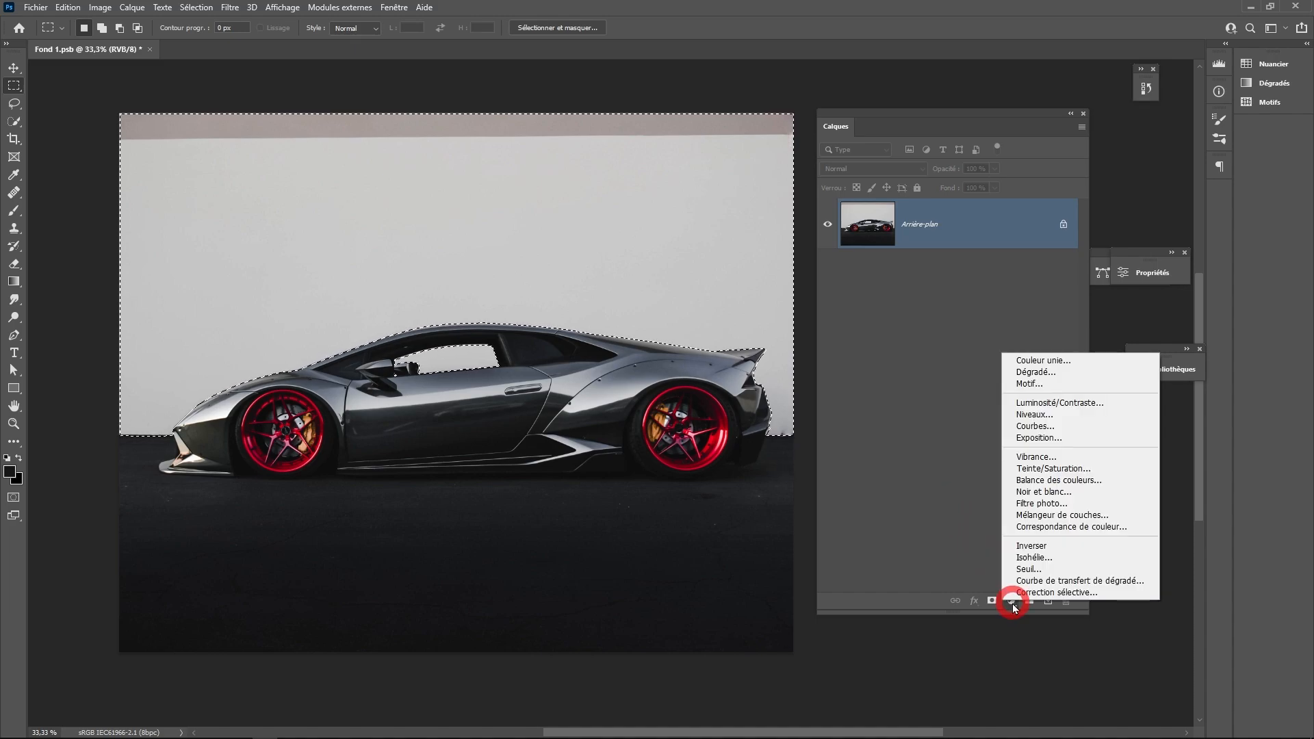
left_click(1080, 364)
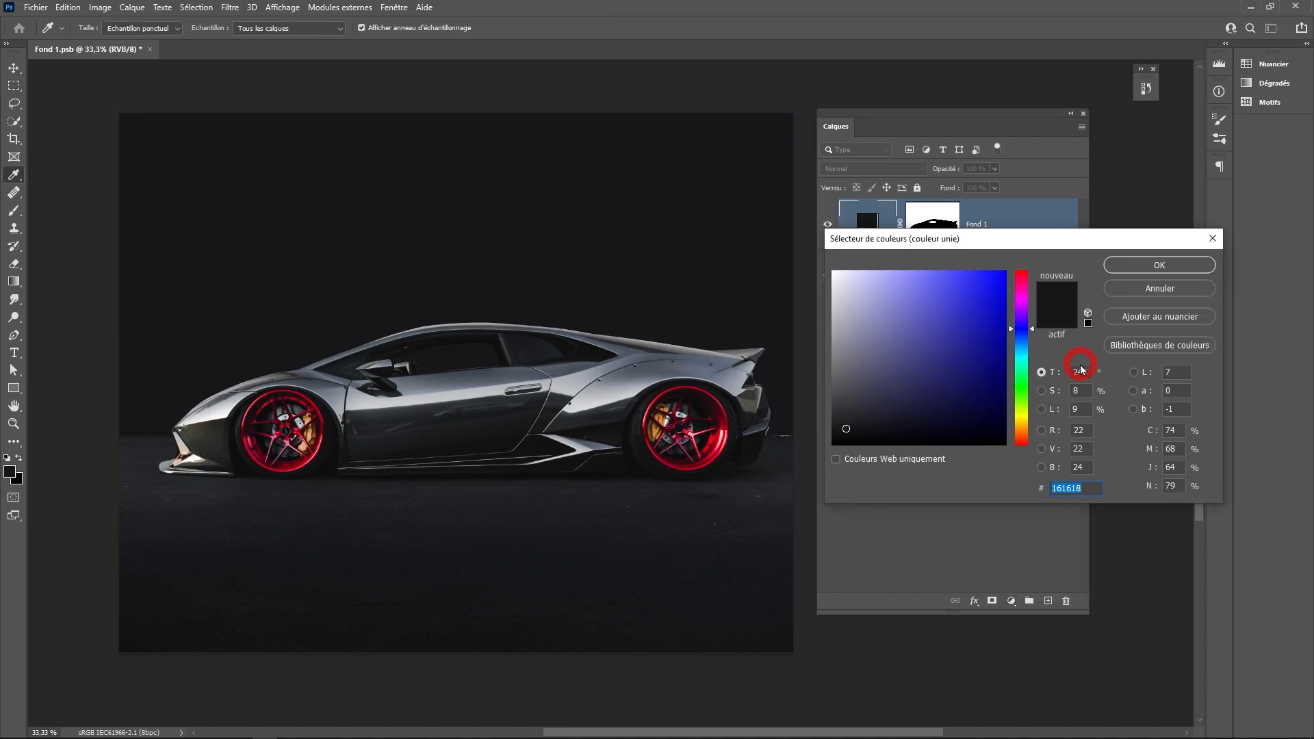
left_click(1159, 265)
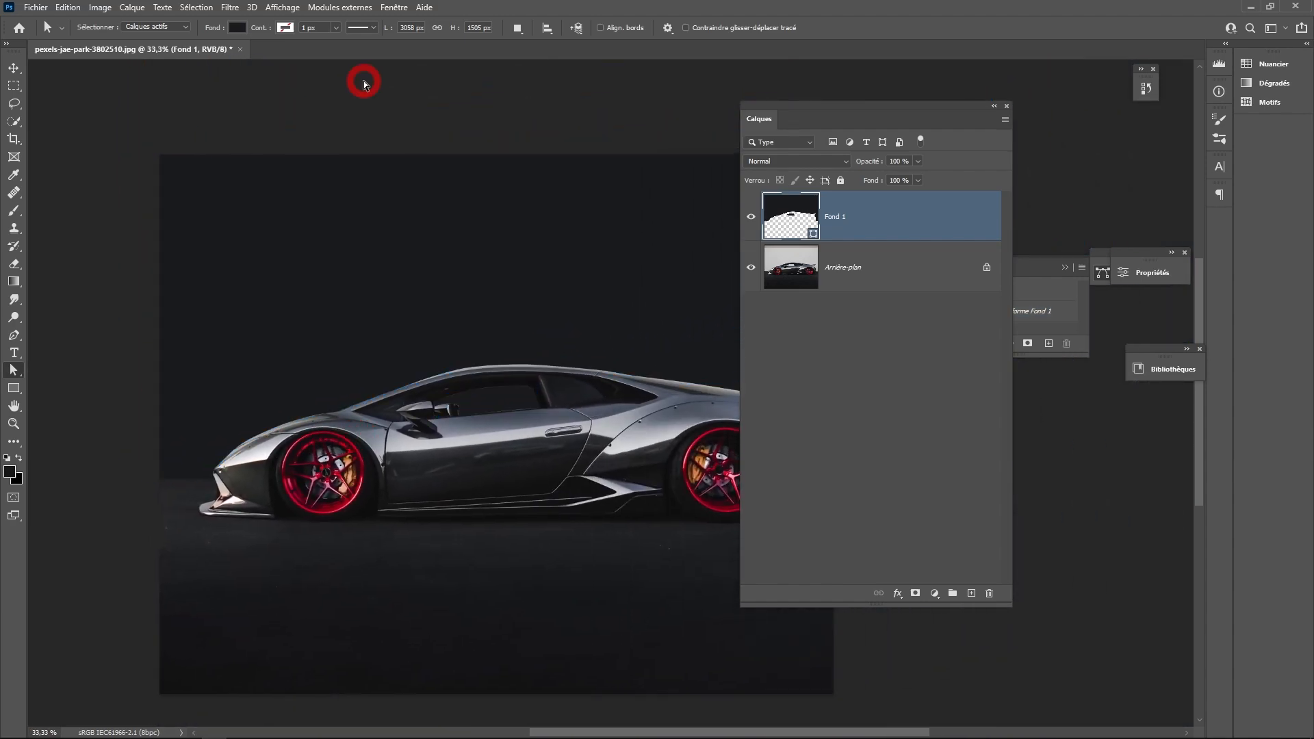
In the pexels-jae-park-3802510.jpg document, convert the Fond 1 and Arrière-plan layers together into one smart object.
left_click(904, 274, "shift")
right_click(898, 278)
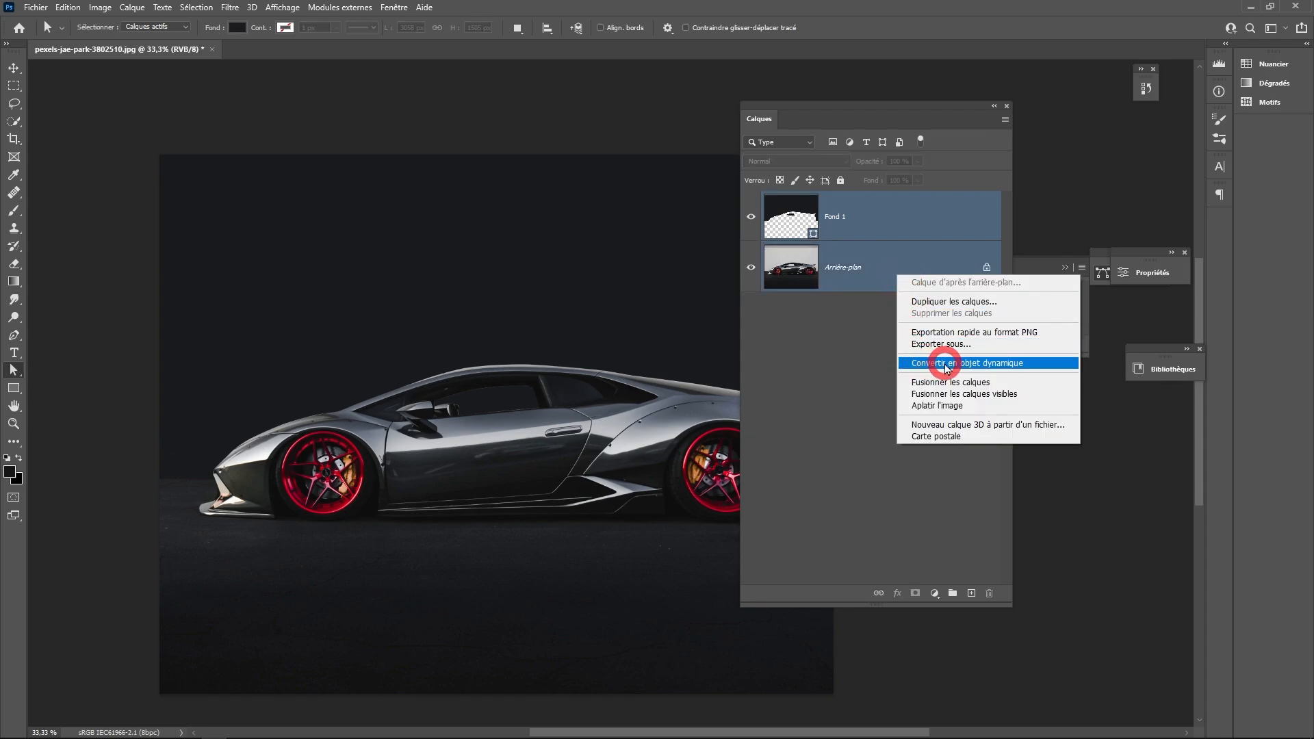
left_click(917, 363)
left_click_drag(399, 270, 292, 250)
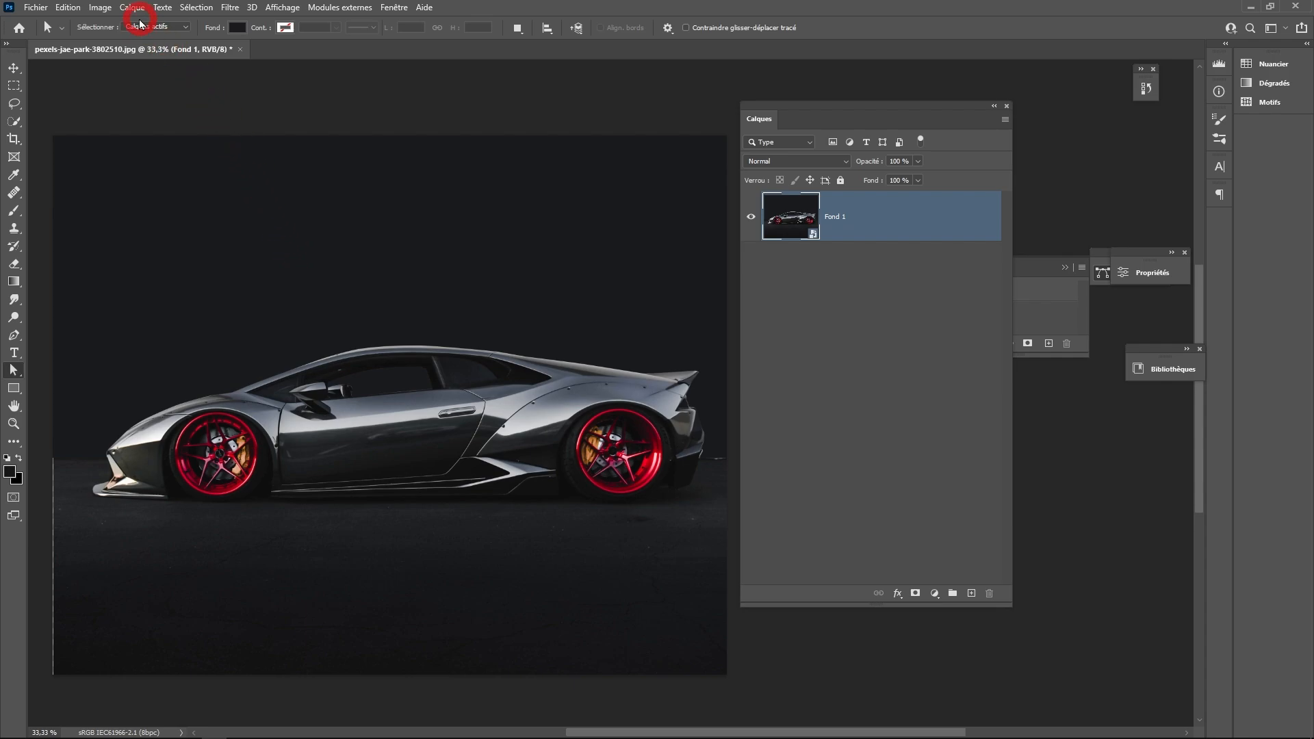
Change the image's colour depth to 16 bits/couche.
left_click(100, 7)
left_click(110, 22)
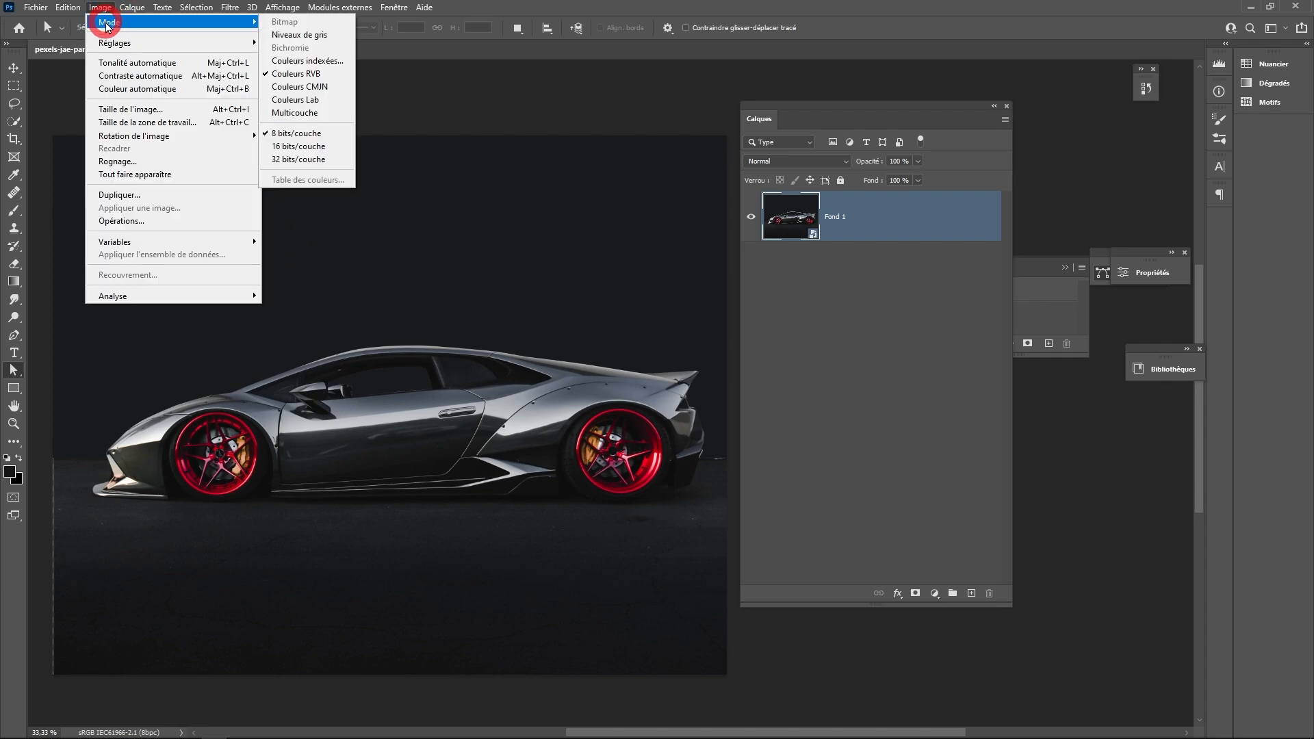
left_click(329, 149)
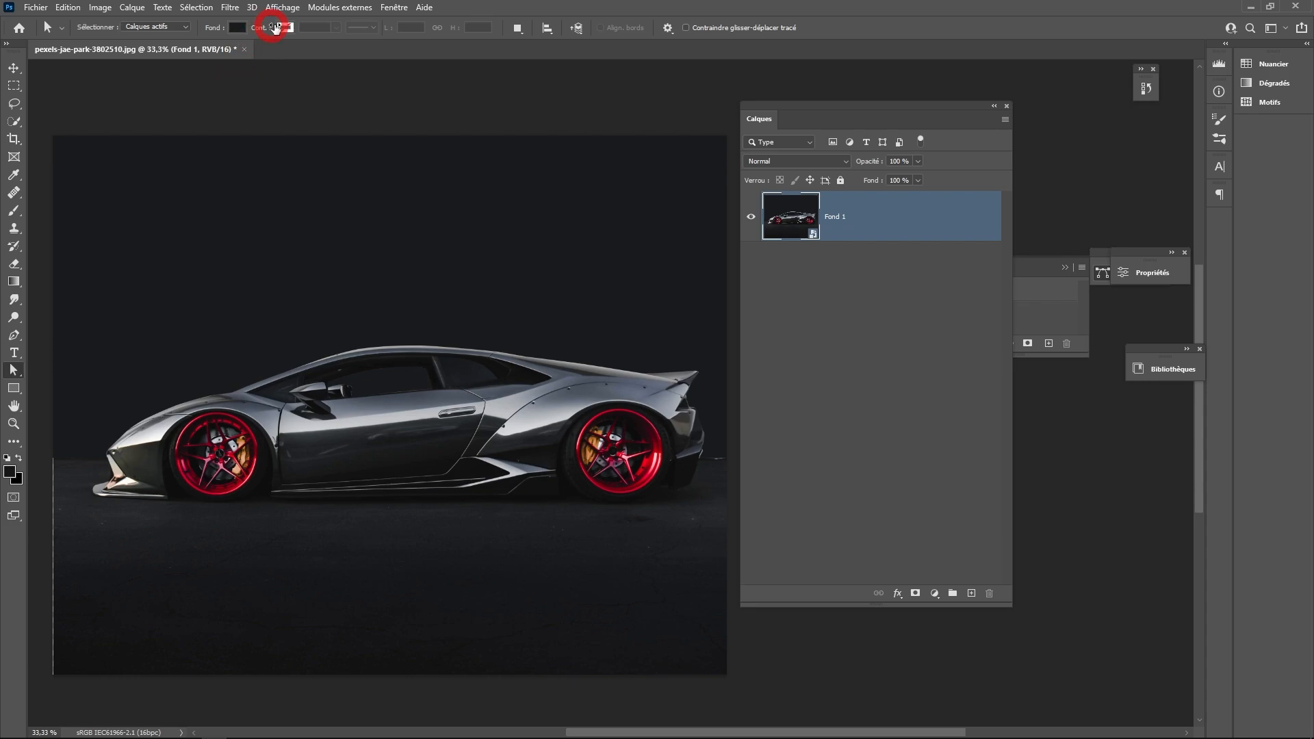
Select the car's highlights by colour range (Plage de couleurs) with Tons clairs, 50 % tolerance and a range of 180.
left_click(198, 8)
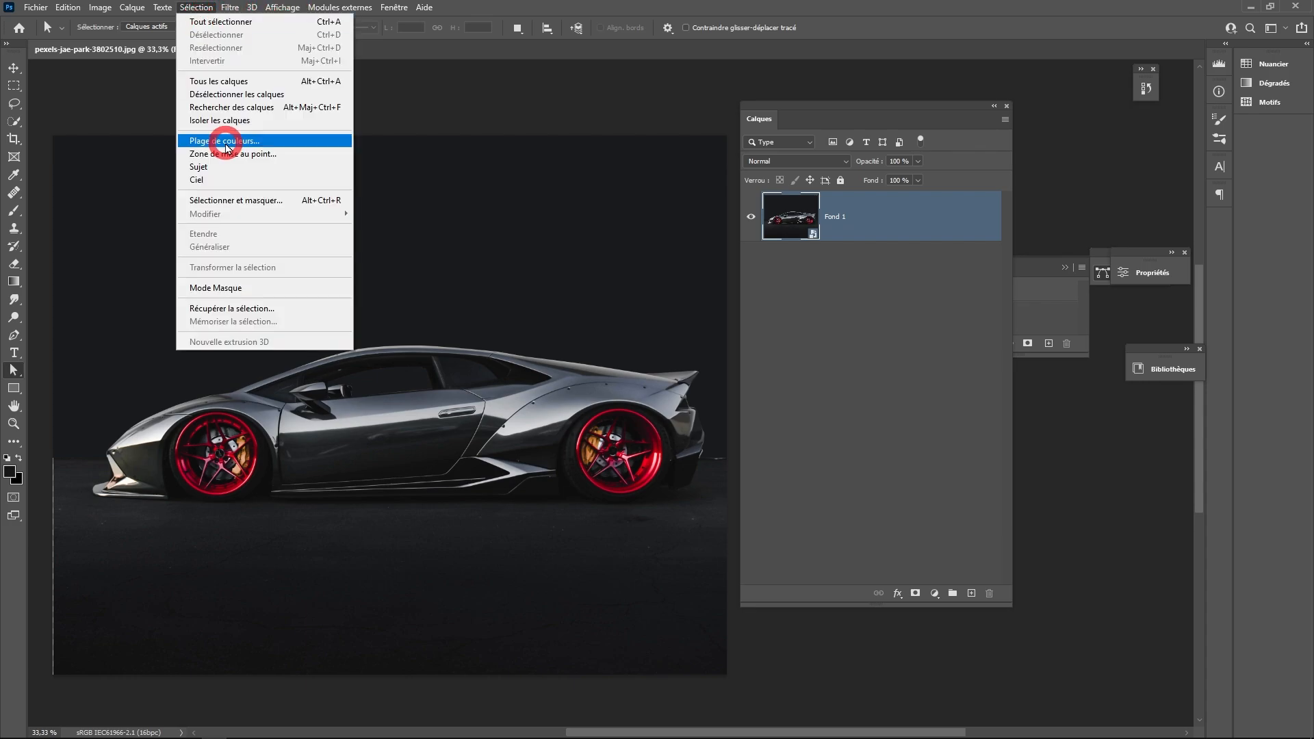
left_click(281, 147)
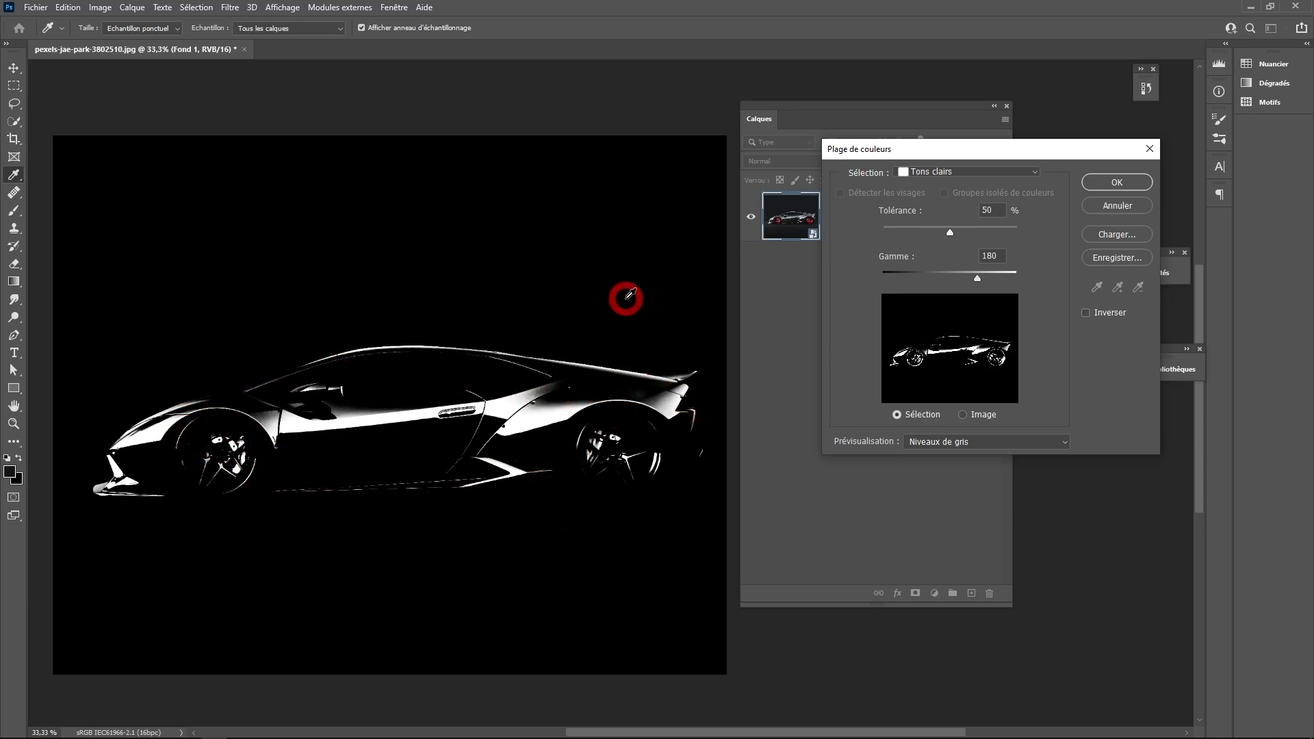
left_click(1116, 183)
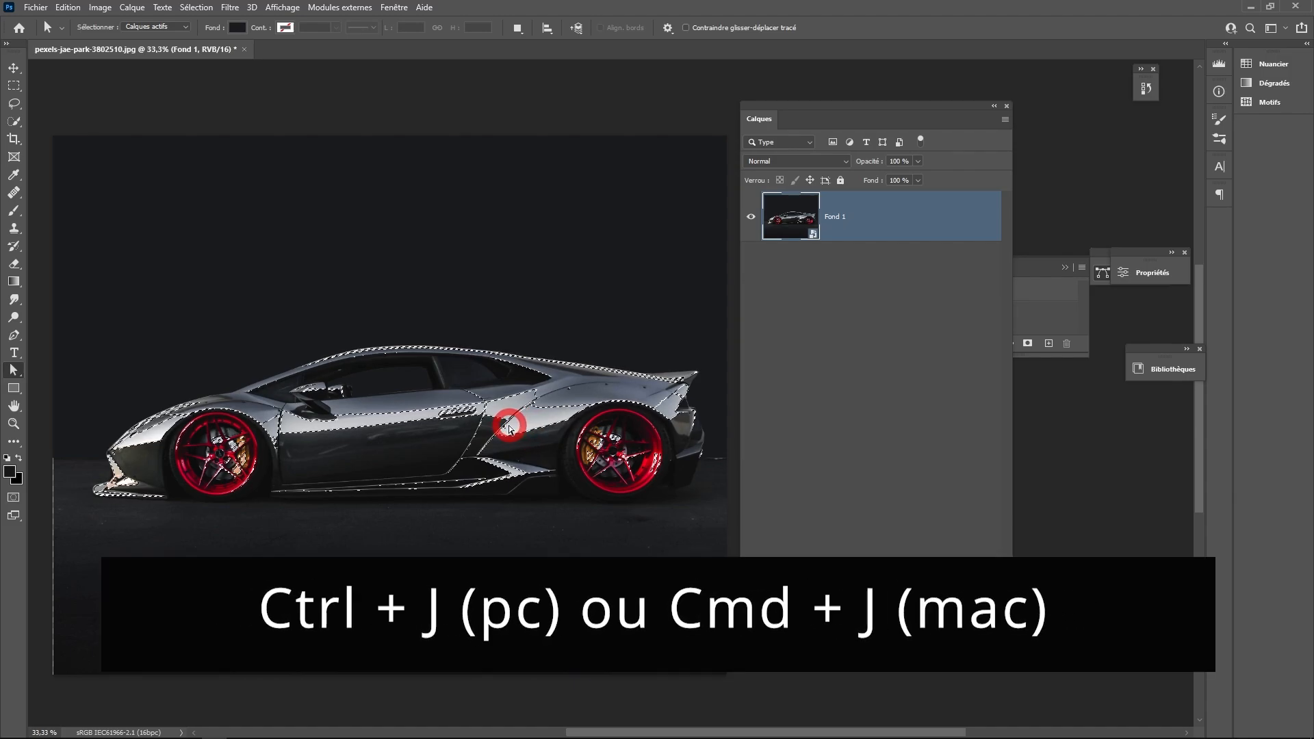
Copy the selected highlights to a new layer and duplicate that layer.
key("ctrl+j")
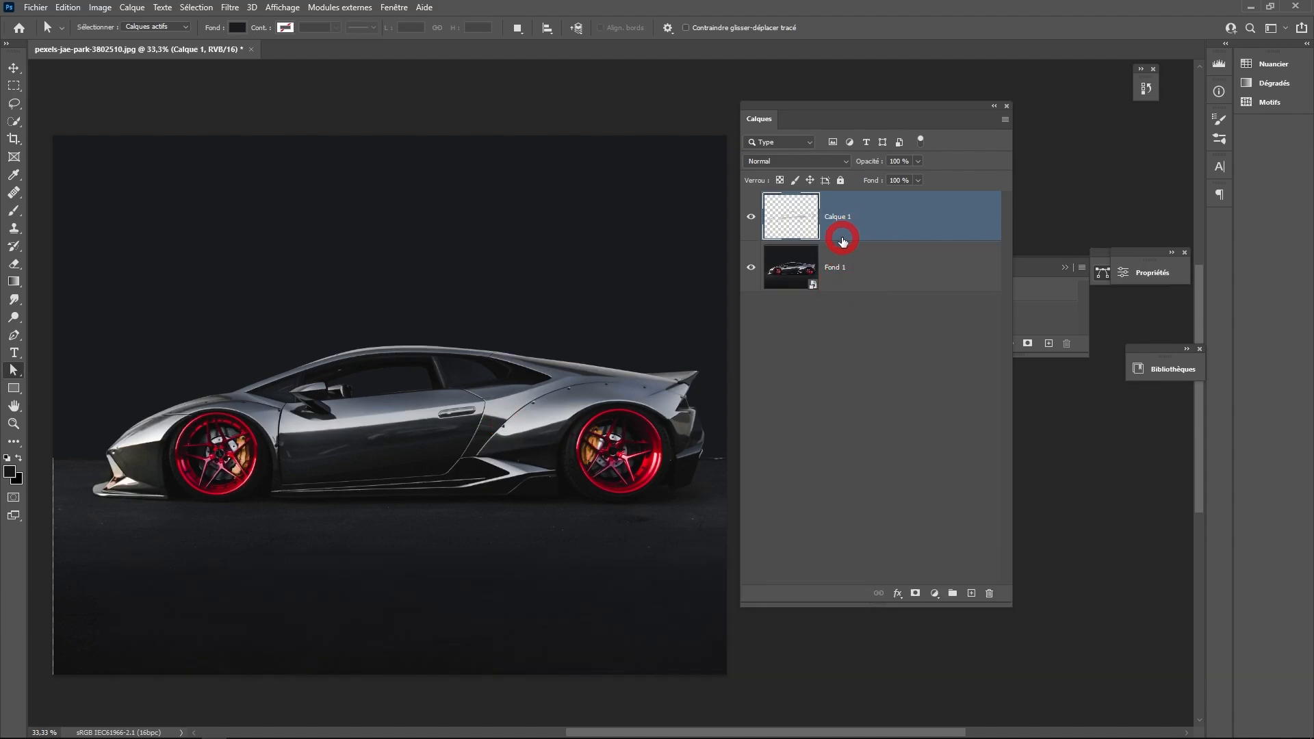
key("ctrl+j")
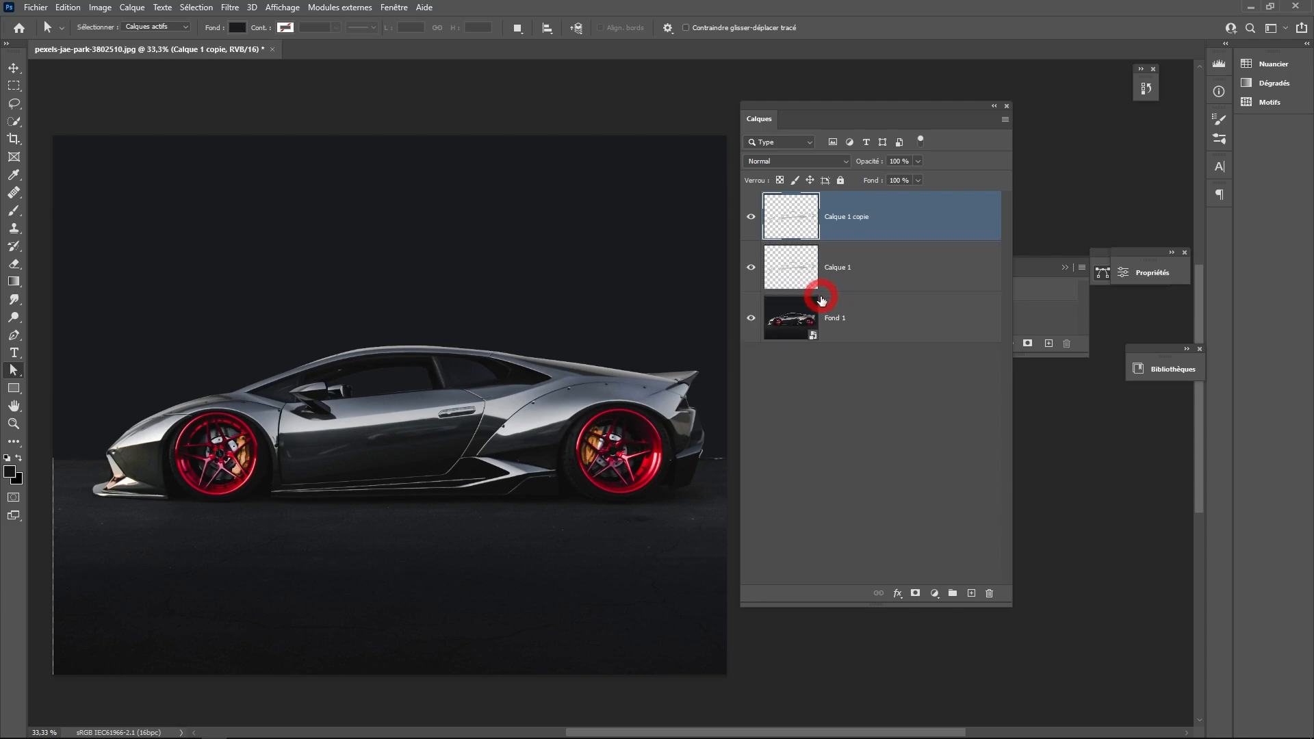
Hide the original highlights layer Calque 1 and convert its duplicate, Calque 1 copie, into a smart object.
left_click(753, 269)
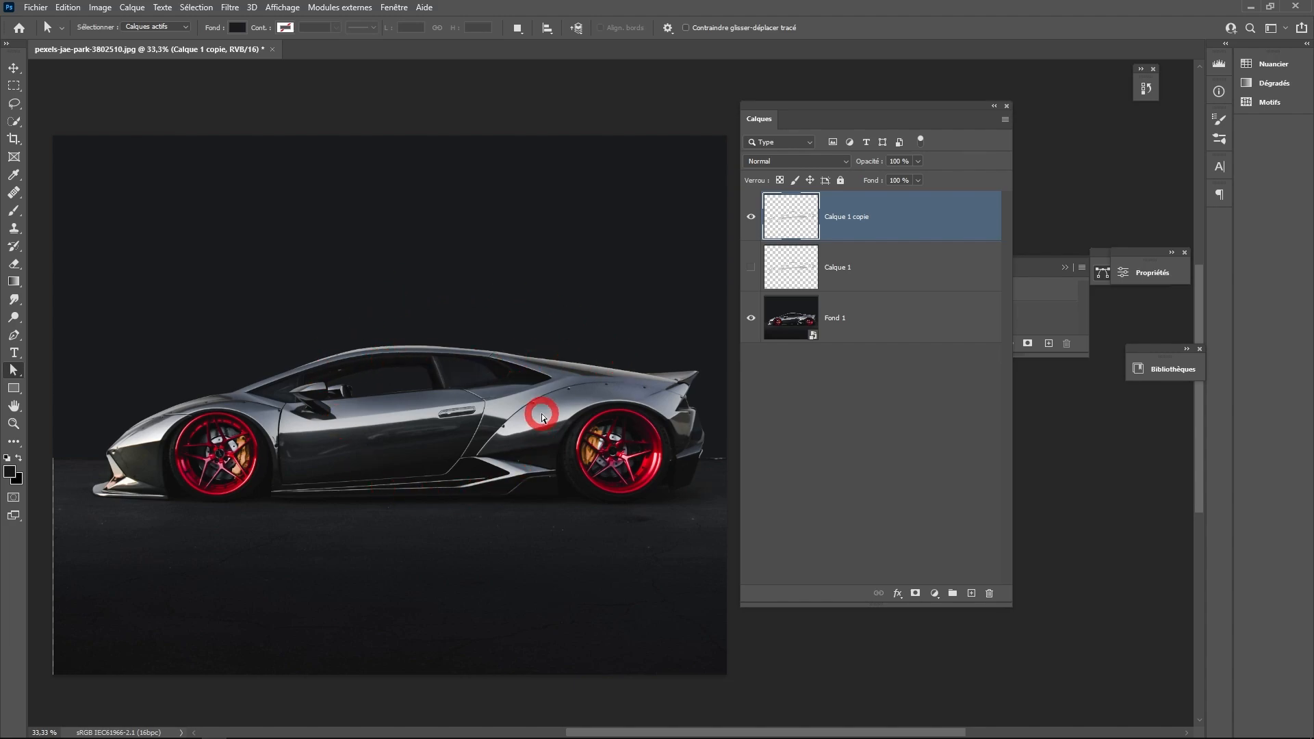
right_click(894, 230)
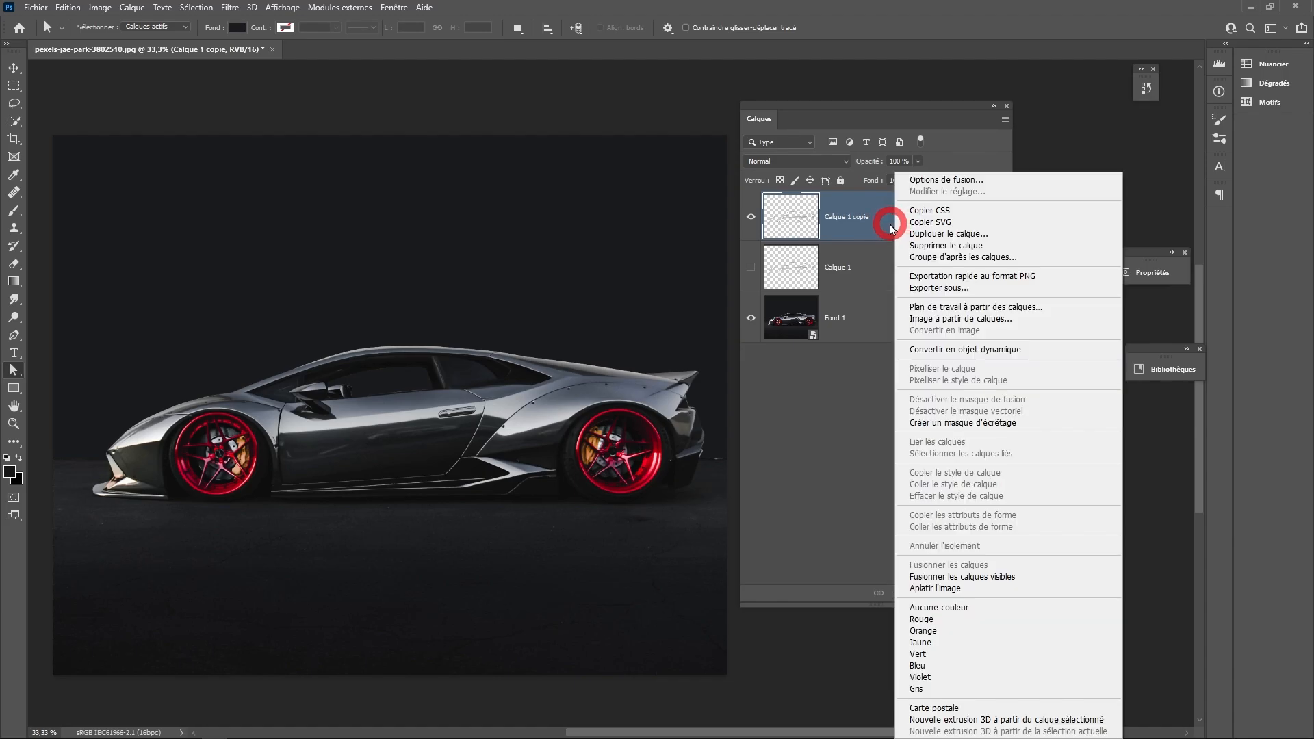
left_click(932, 353)
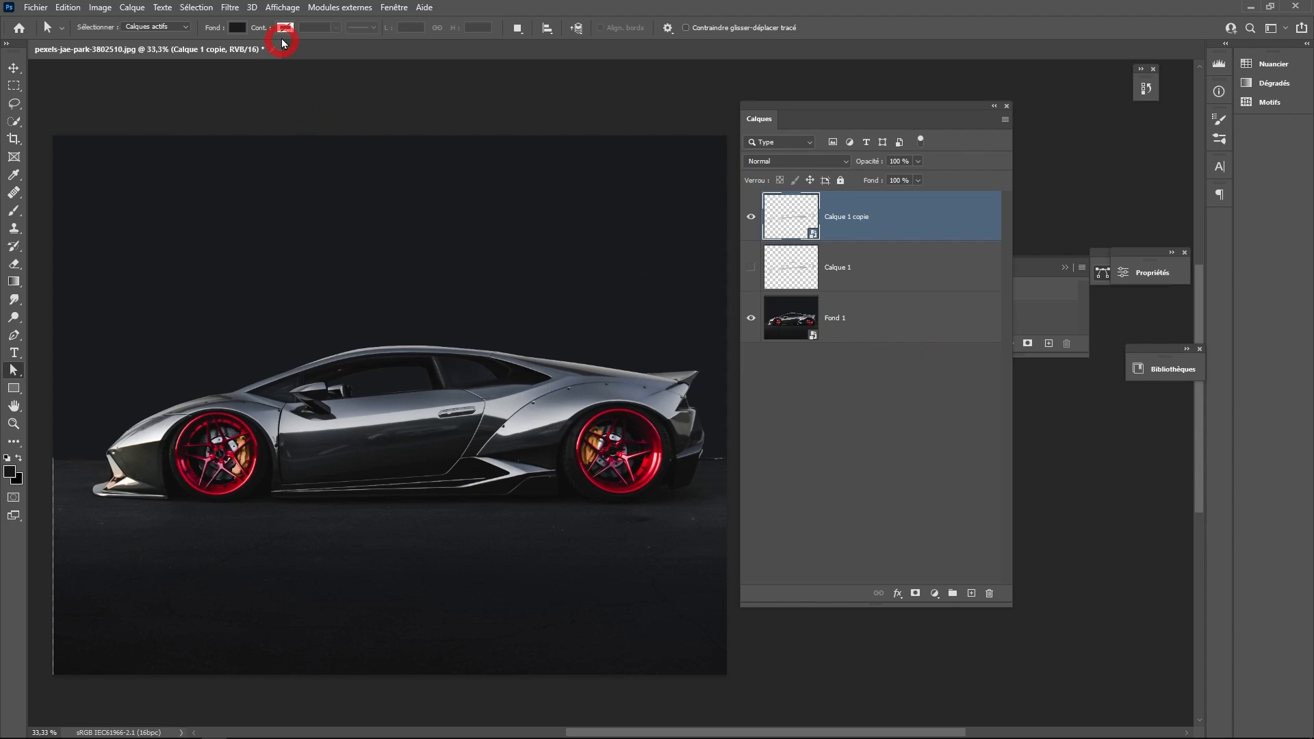
Apply a Flou directionnel filter to Calque 1 copie with an angle of 45° and a distance of 2000 pixels.
left_click(230, 8)
mouse_move(265, 222)
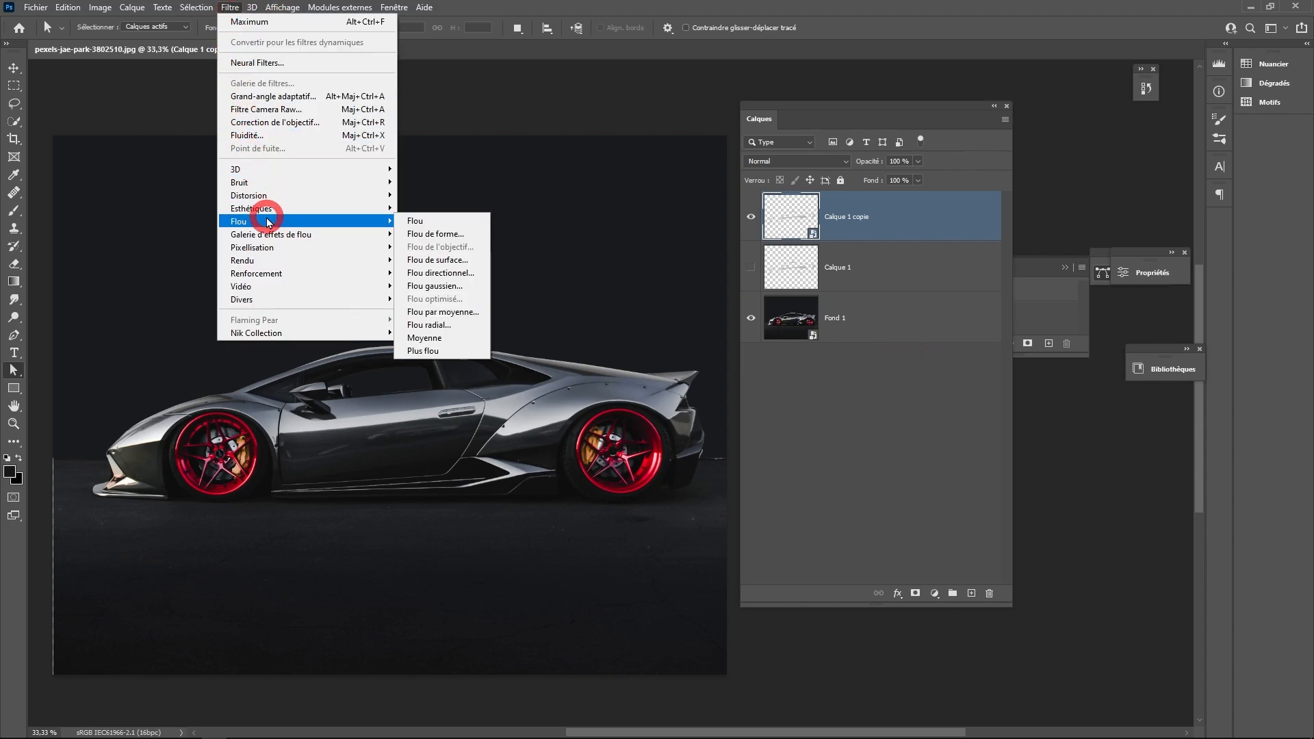
left_click(472, 274)
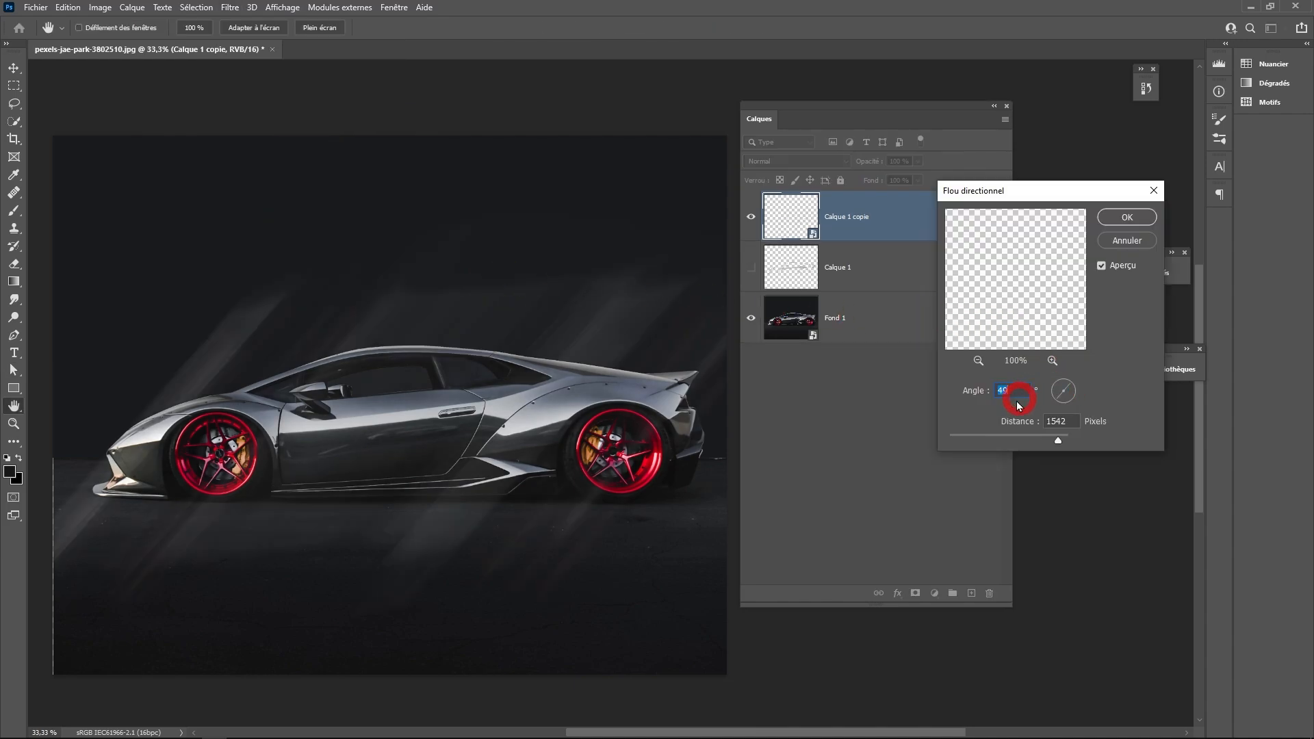
type("45")
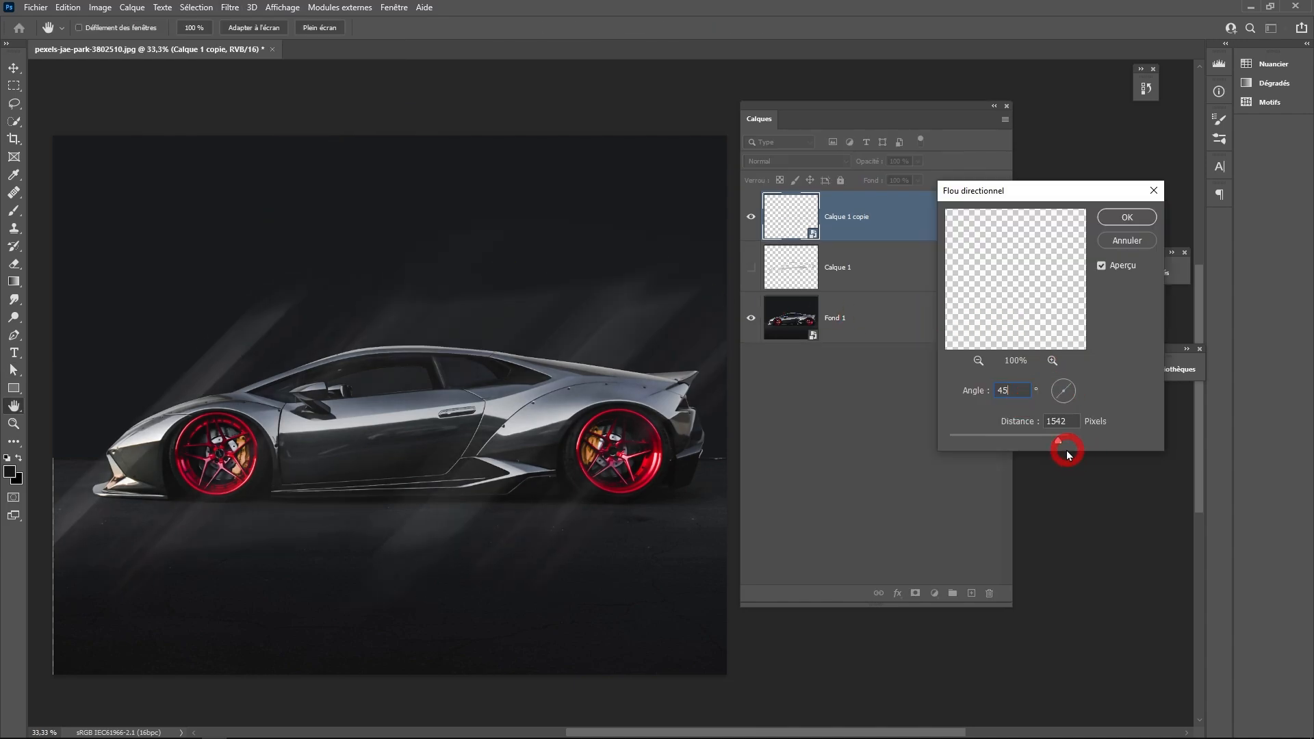
left_click_drag(1058, 442, 1112, 450)
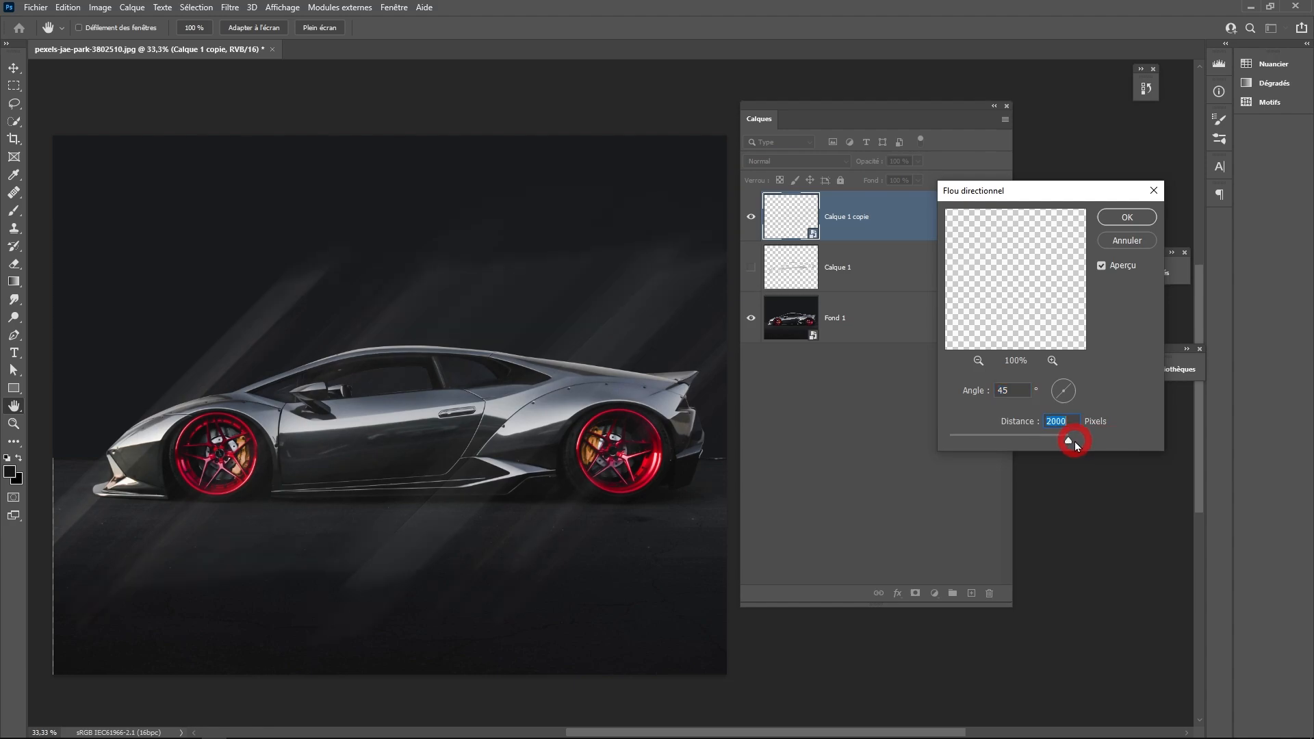
left_click(1126, 217)
key("a")
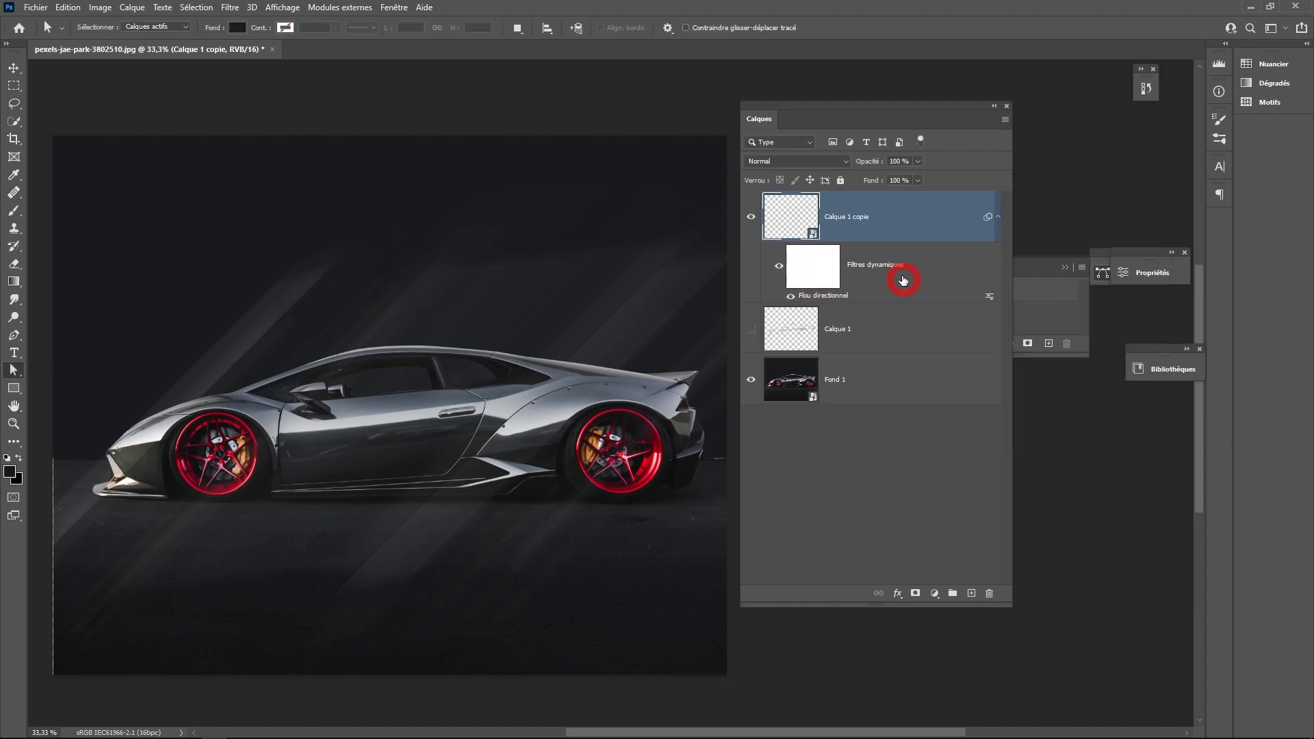
Apply a second Flou directionnel filter to Calque 1 copie with the same 45° angle and 2000 pixel distance.
left_click(229, 8)
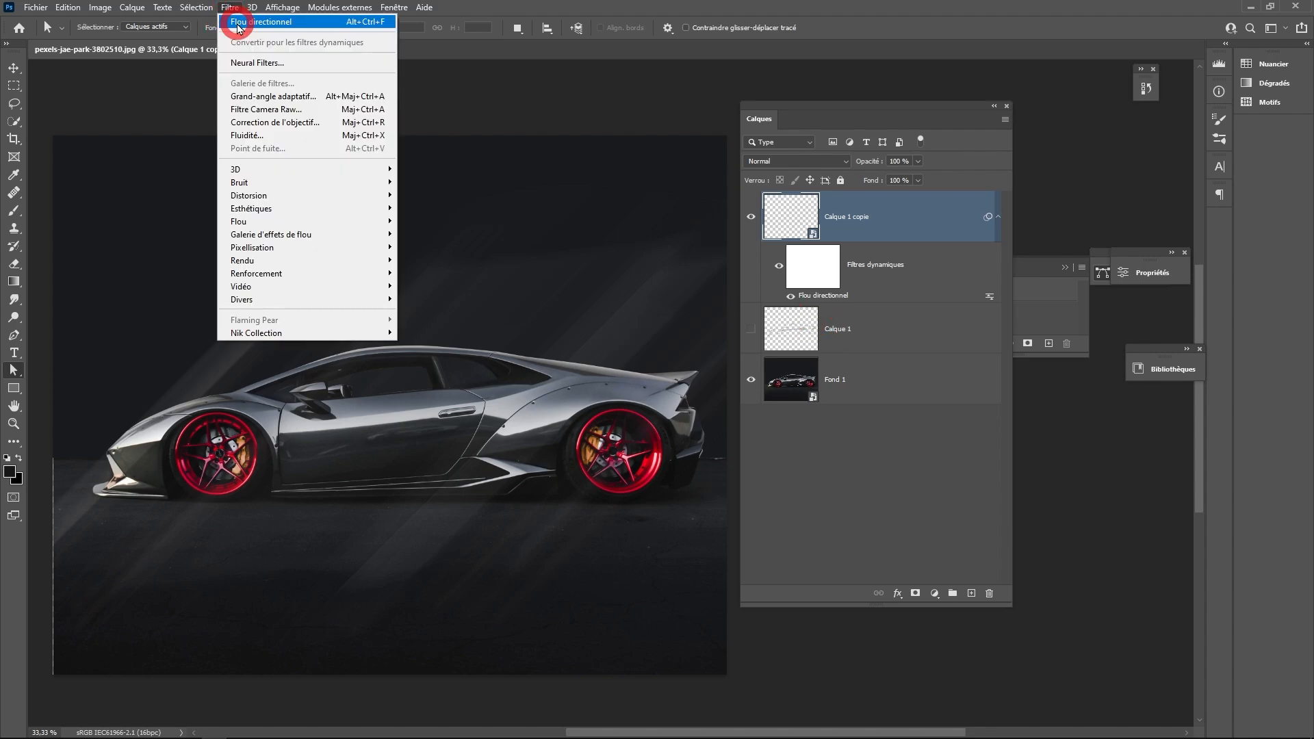
left_click(236, 25)
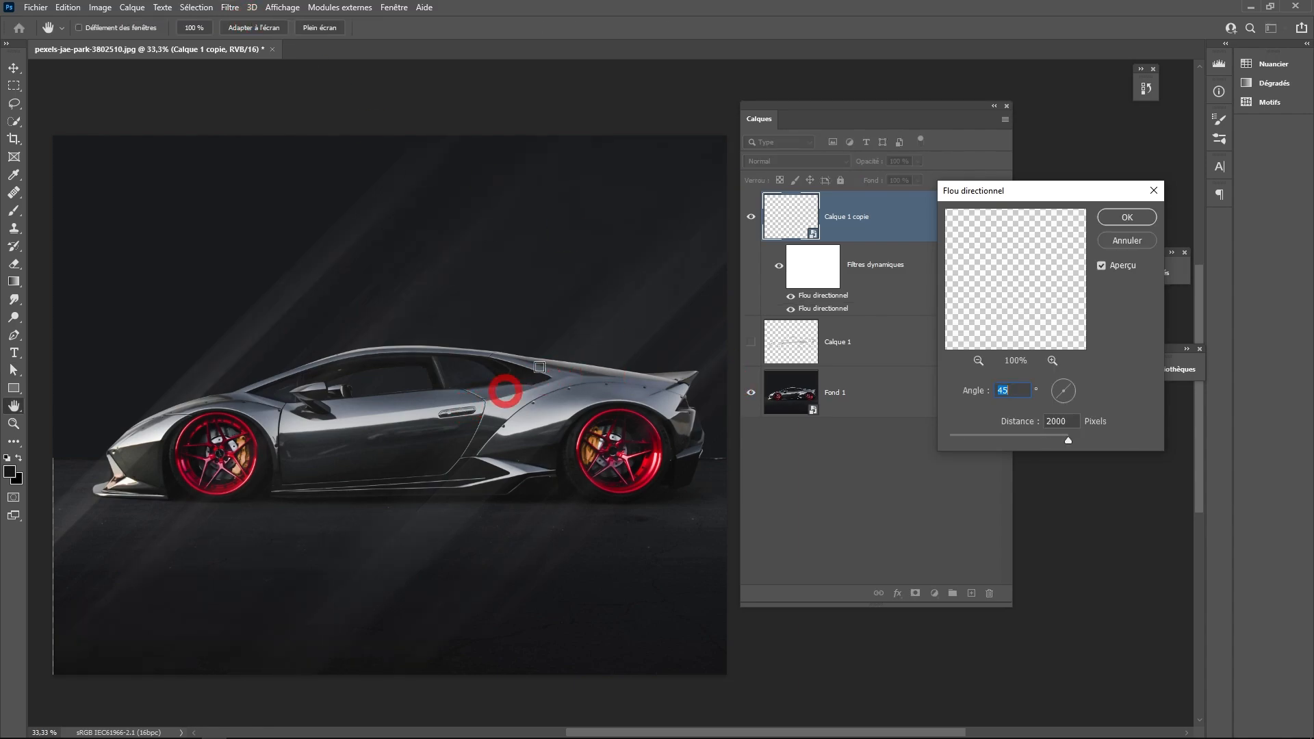
left_click(1126, 217)
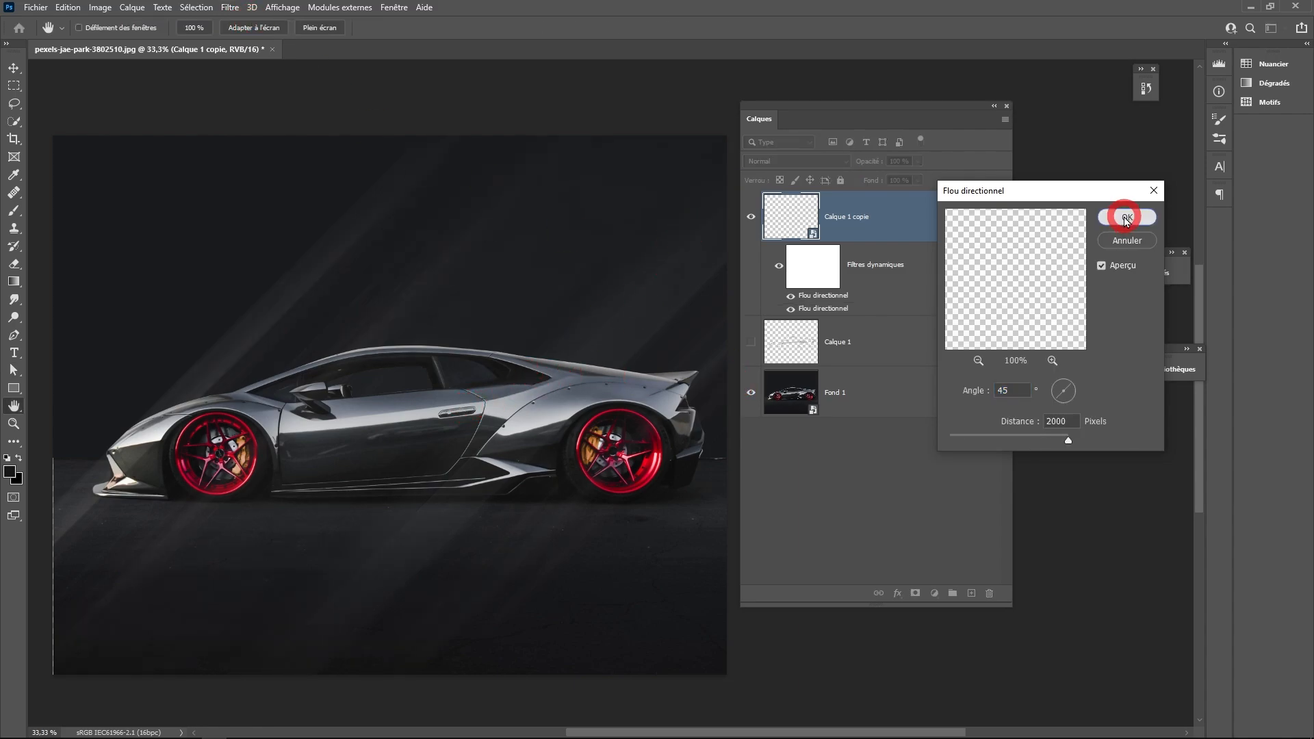
Set the blending mode of Calque 1 copie's upper Flou directionnel filter to Lumière linéaire and compare with the preview off and on.
key("a")
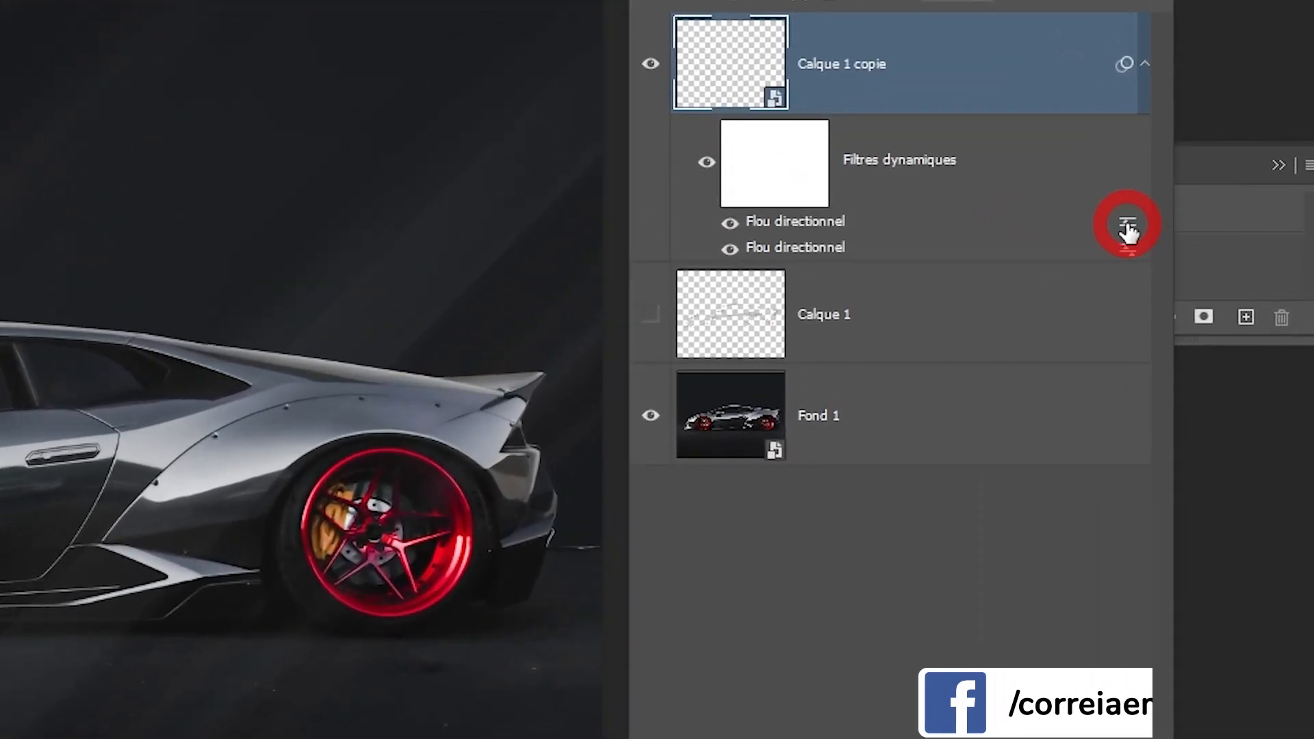
double_click(1128, 223)
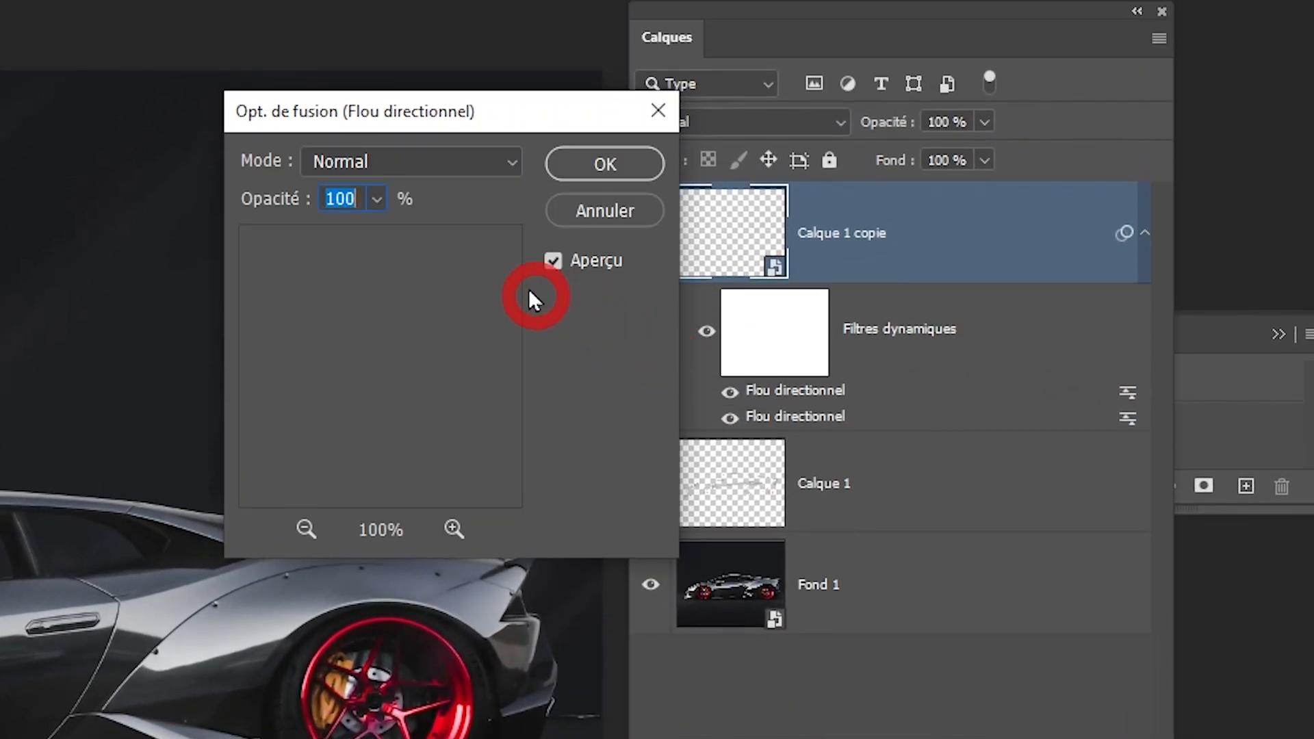
left_click(510, 166)
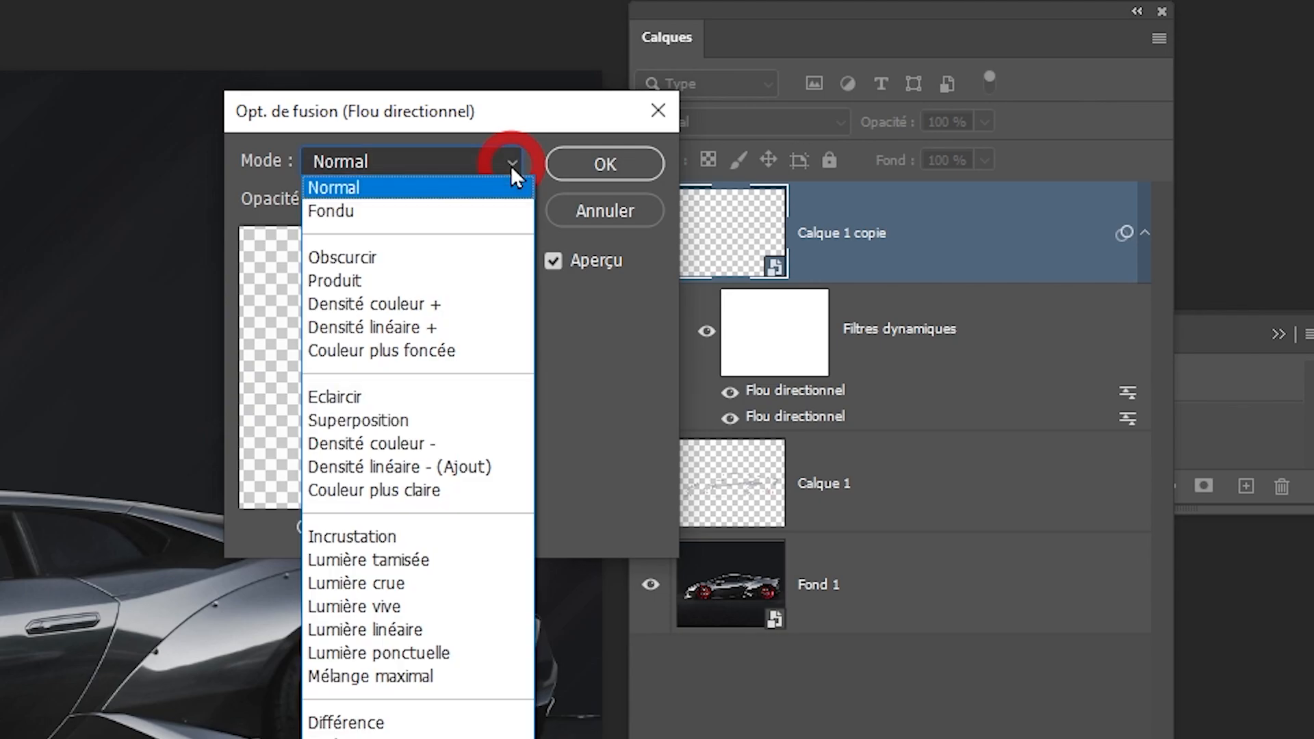
left_click(440, 626)
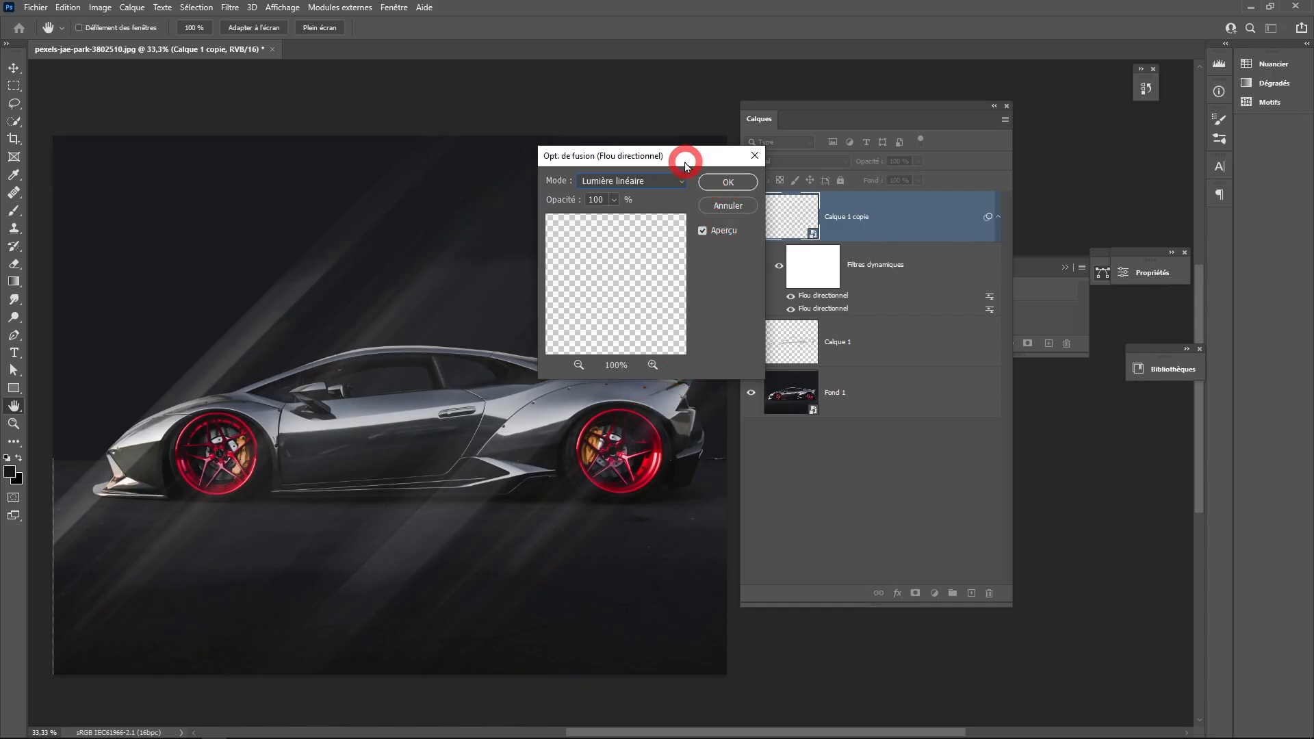
left_click_drag(685, 165, 1026, 447)
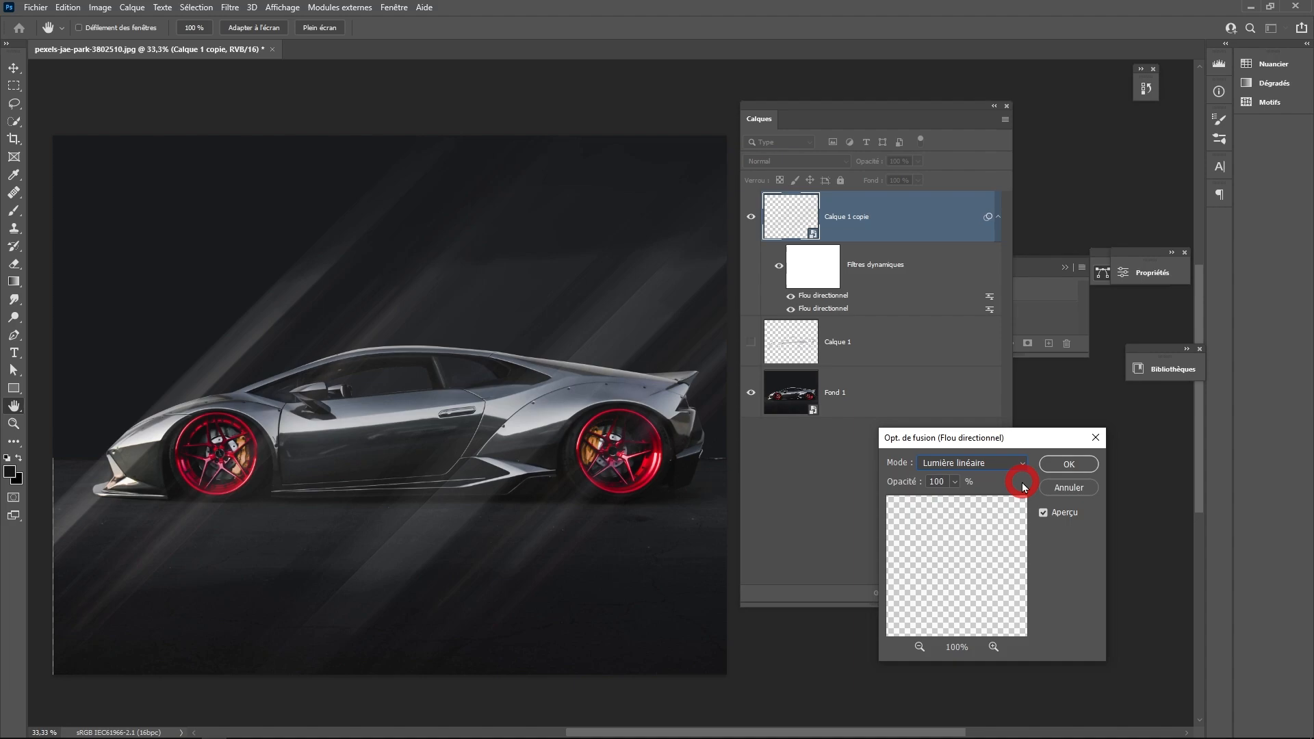
left_click(1043, 512)
left_click(1043, 513)
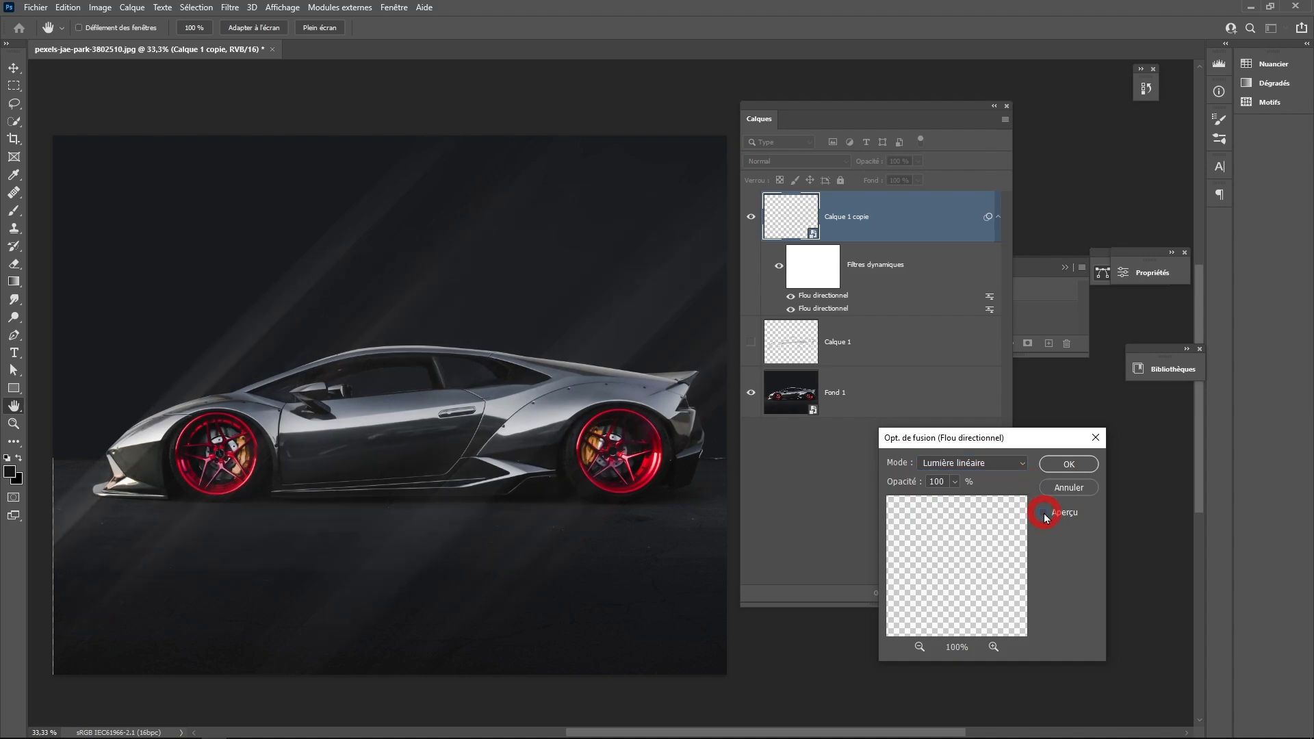
left_click(1076, 465)
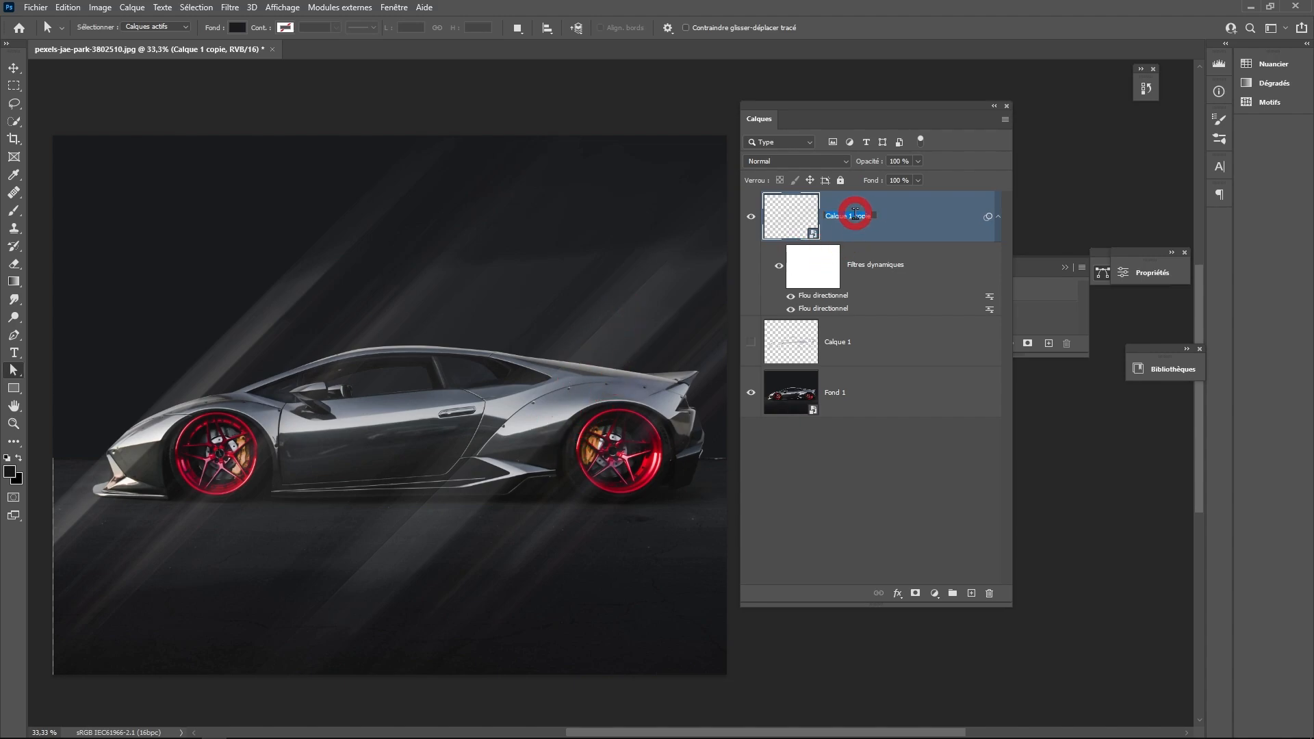
Rename Calque 1 copie as Reflets and apply a Vibrance adjustment to it with vibrance +100 and saturation +100.
type("Reflets")
key("Return")
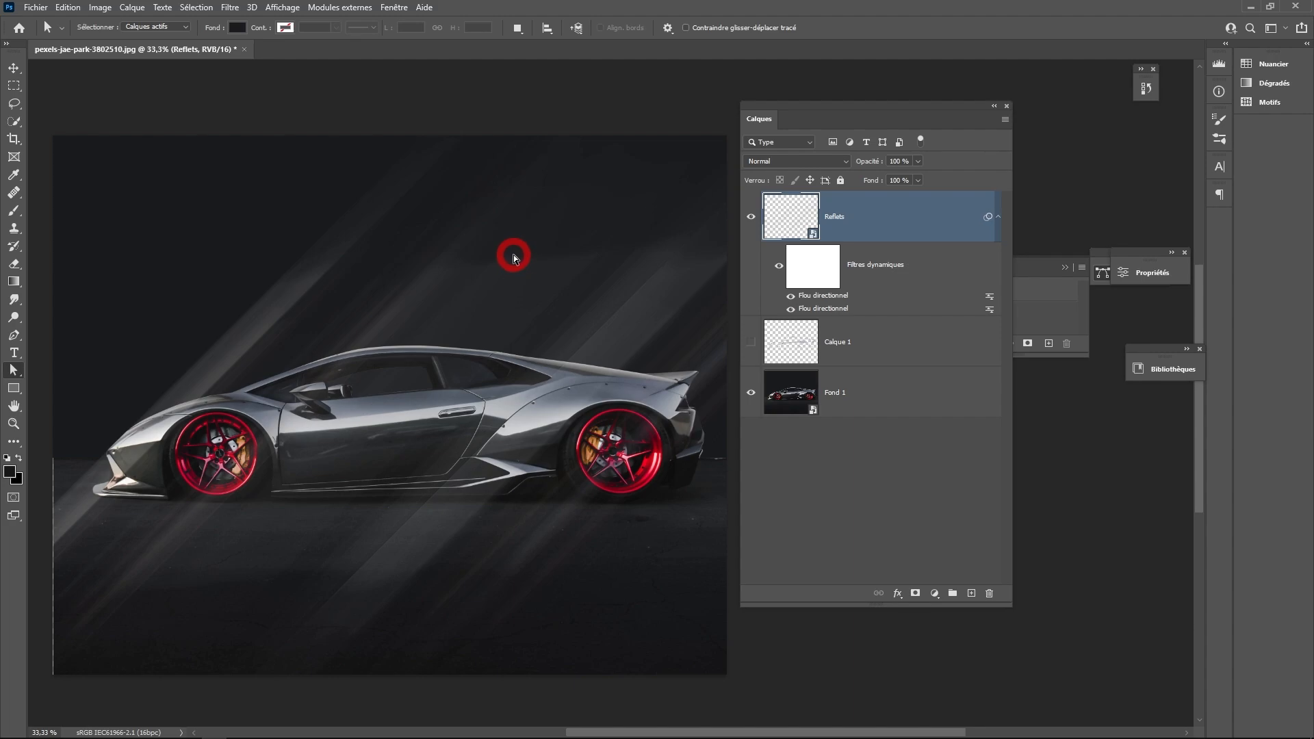
left_click(101, 8)
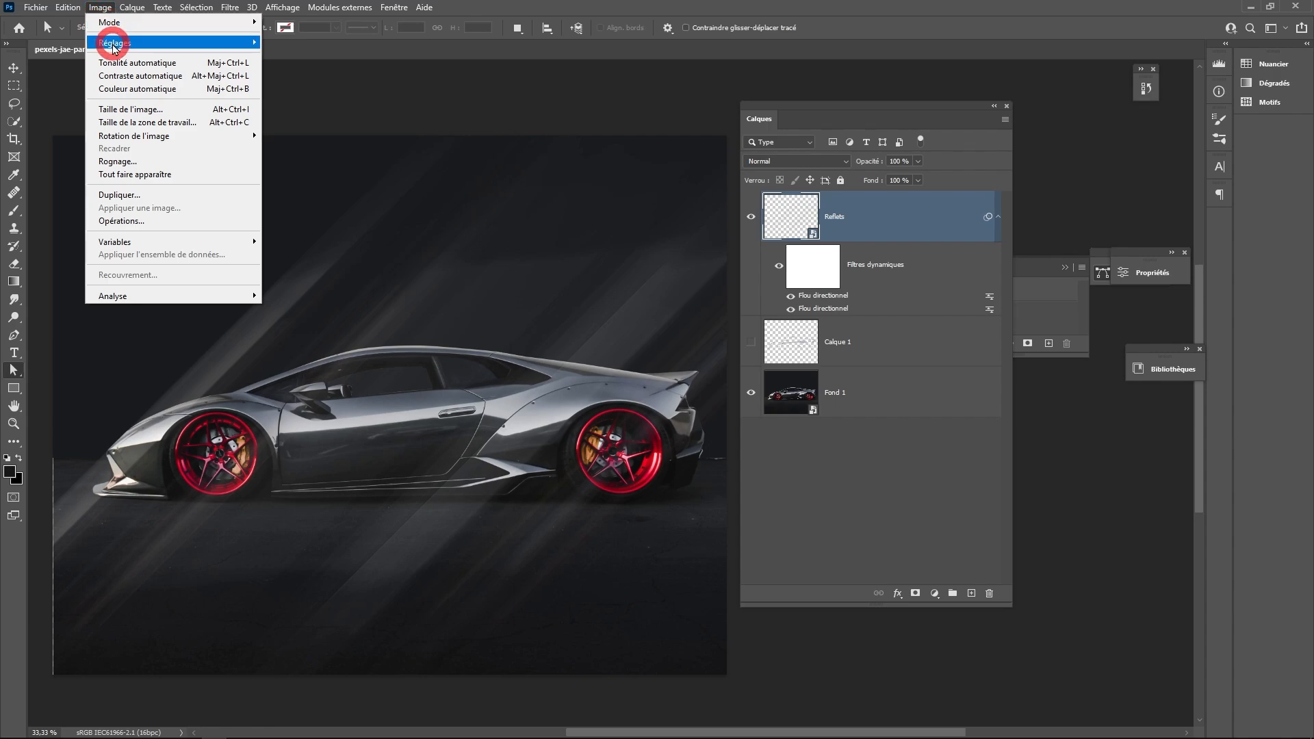
mouse_move(109, 43)
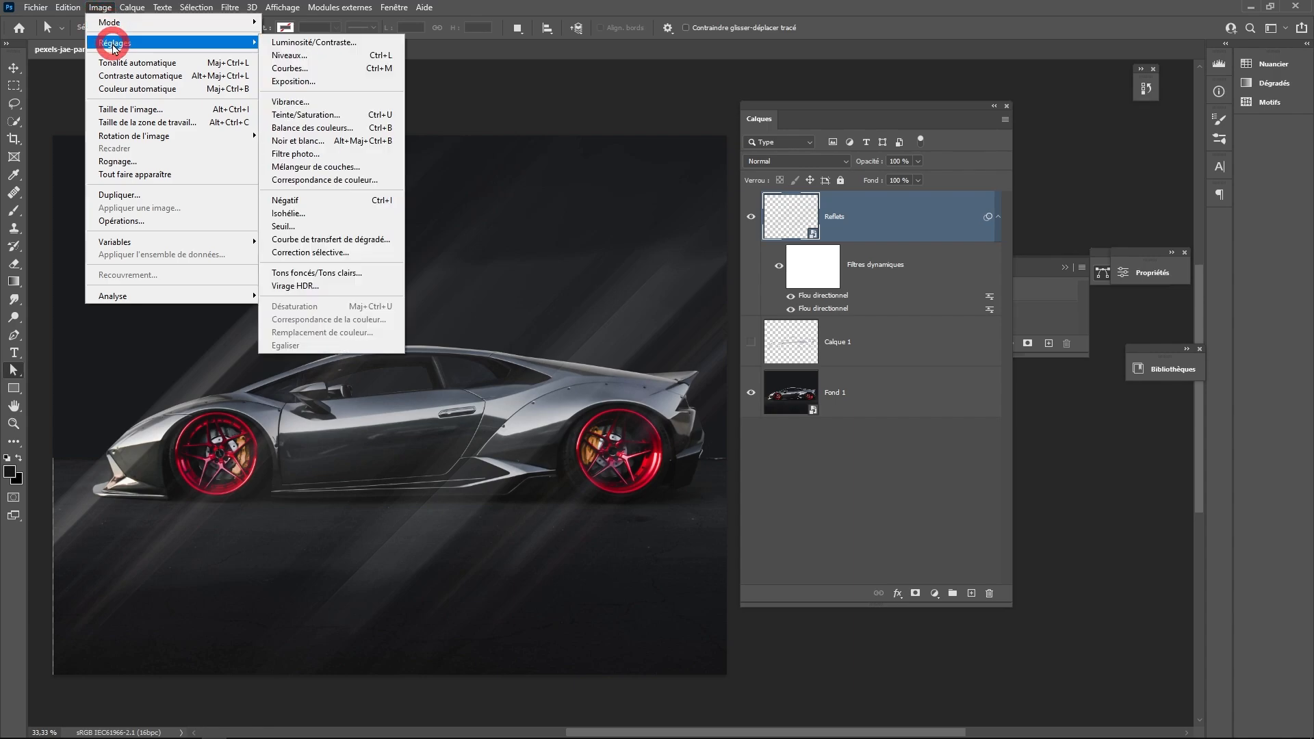
left_click(303, 103)
left_click_drag(616, 240, 731, 288)
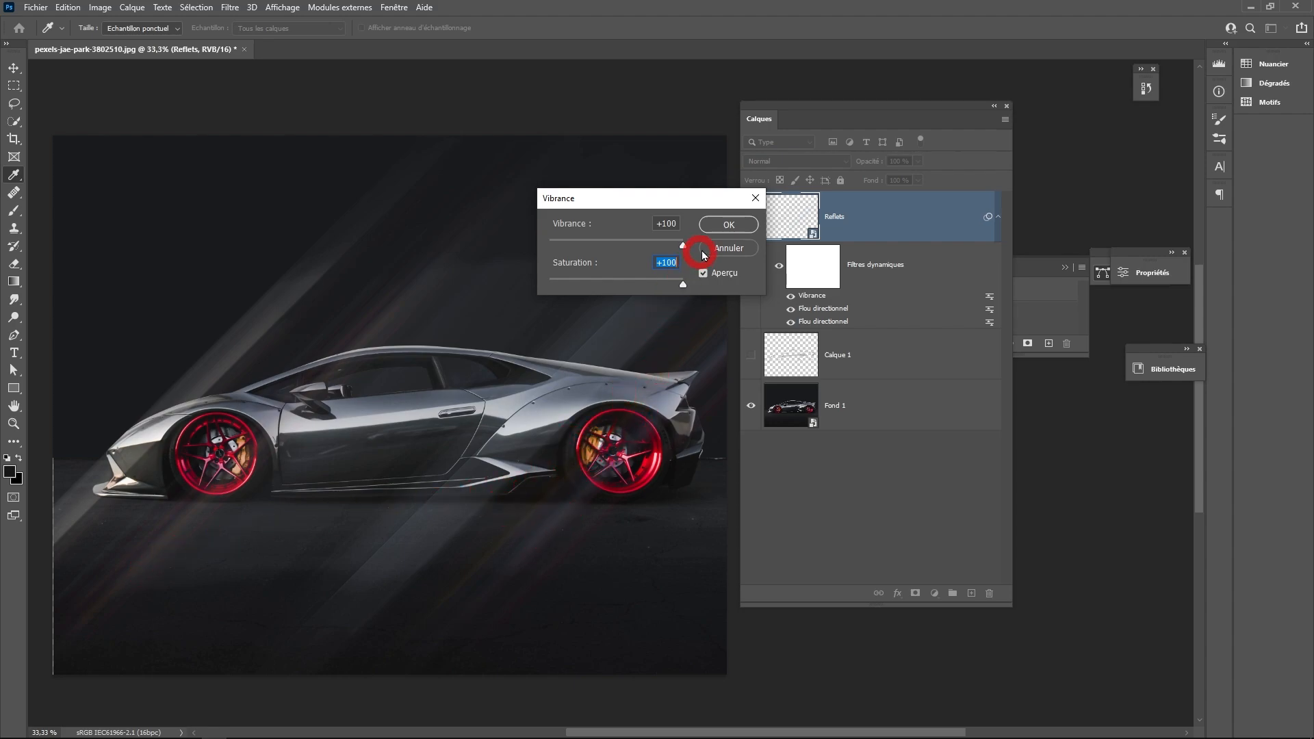
left_click(729, 228)
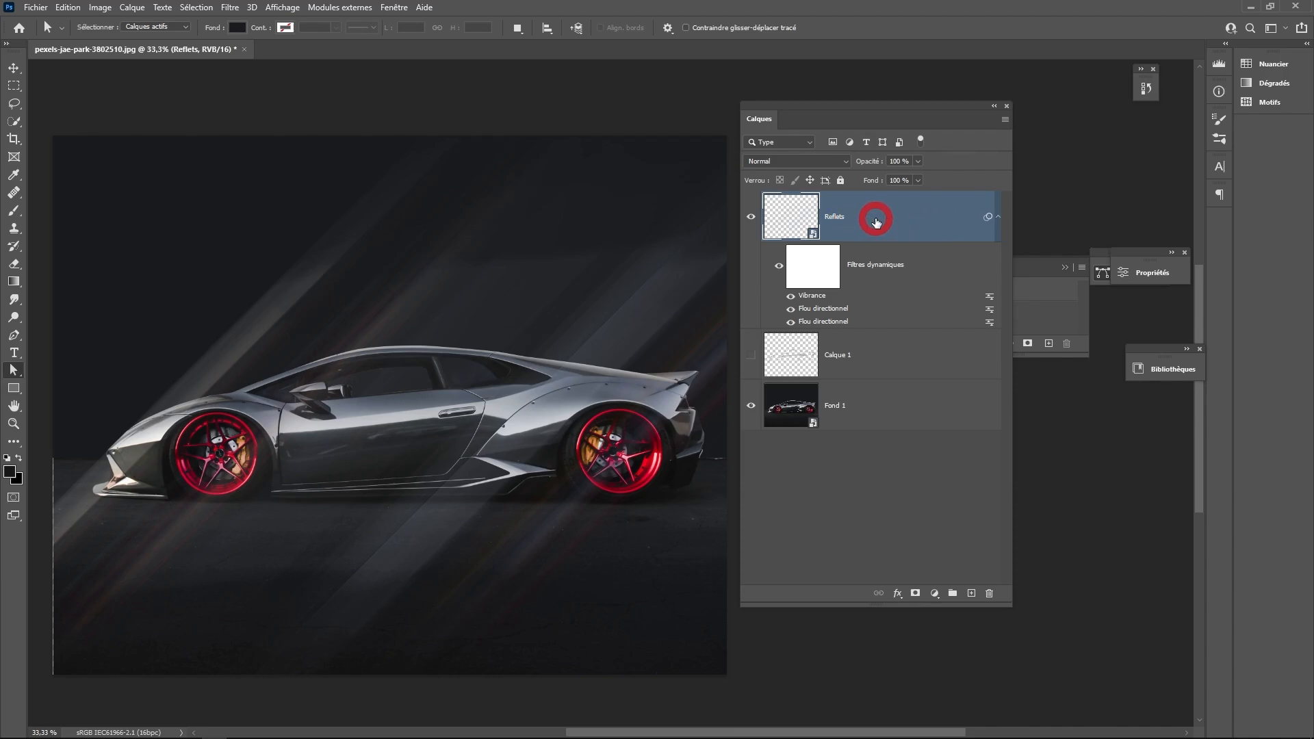
Fade out the darker tones of the Reflets layer by splitting and adjusting the dark limit of its Ce calque blending range.
double_click(897, 220)
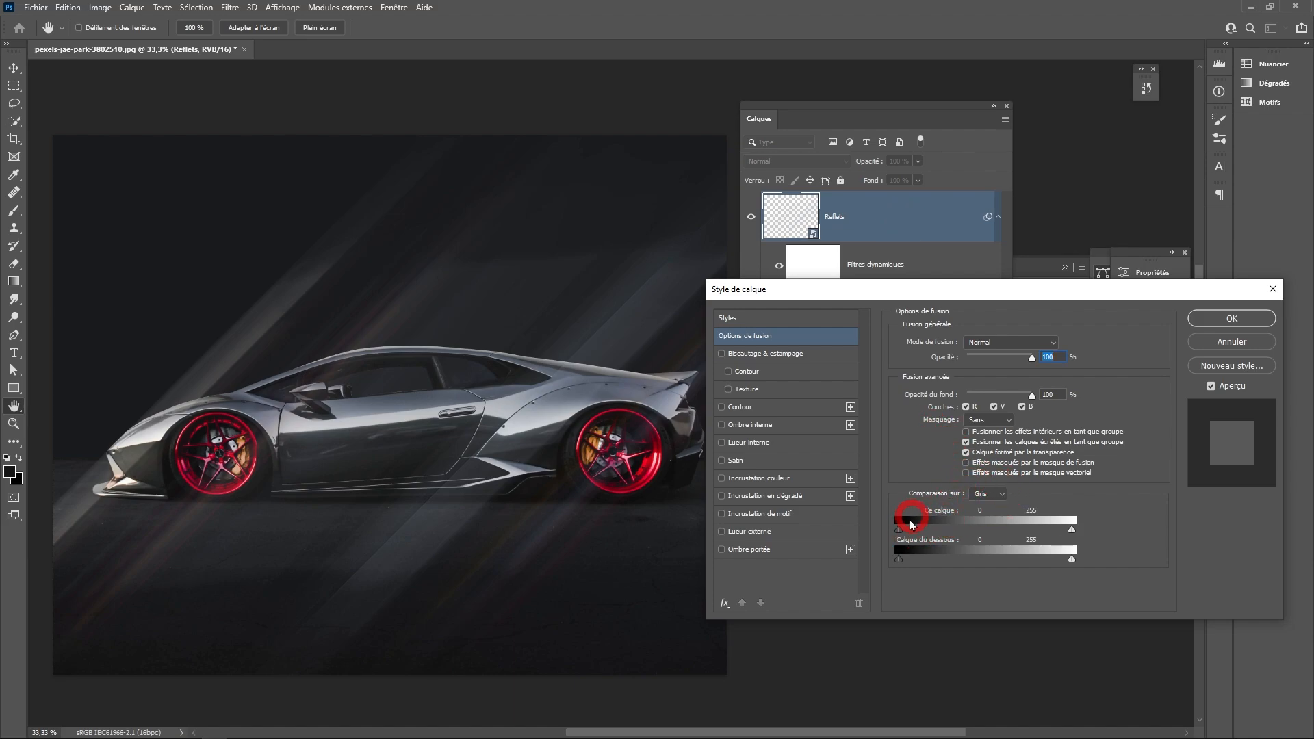
left_click_drag(914, 535, 1020, 536)
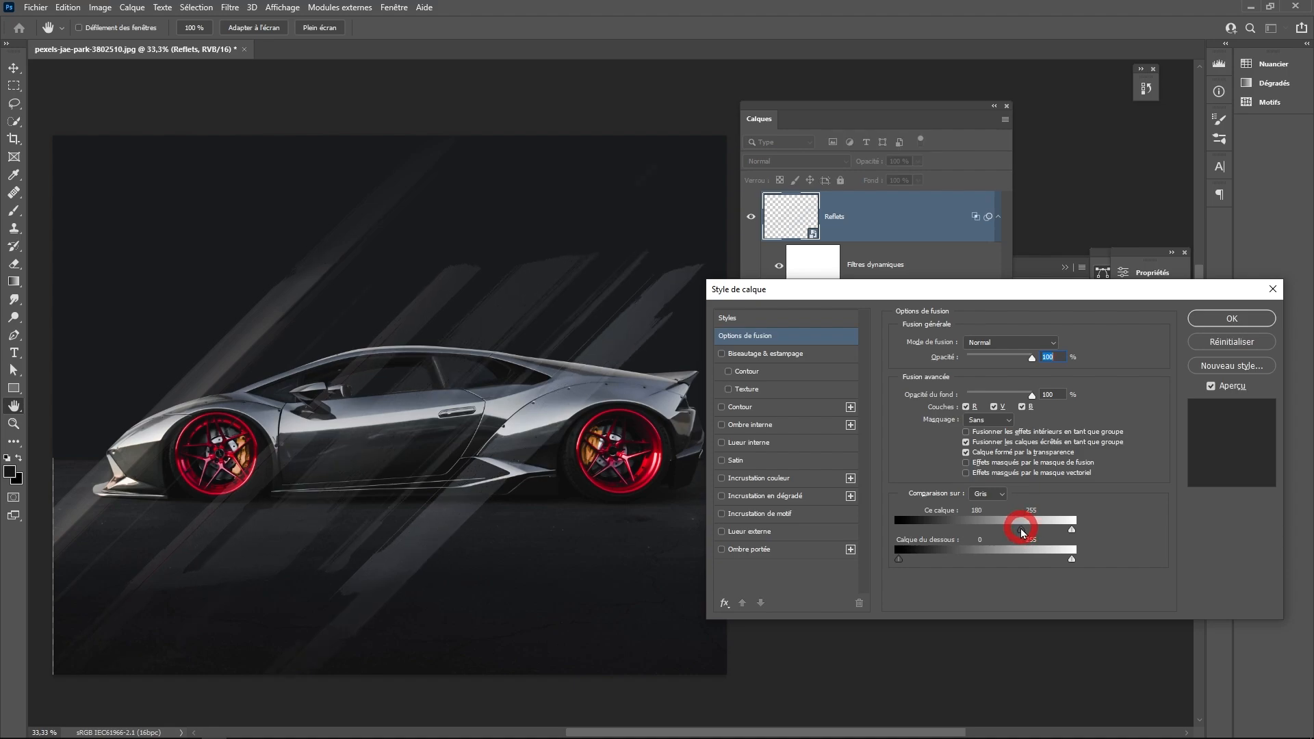
left_click_drag(1021, 535, 1000, 534)
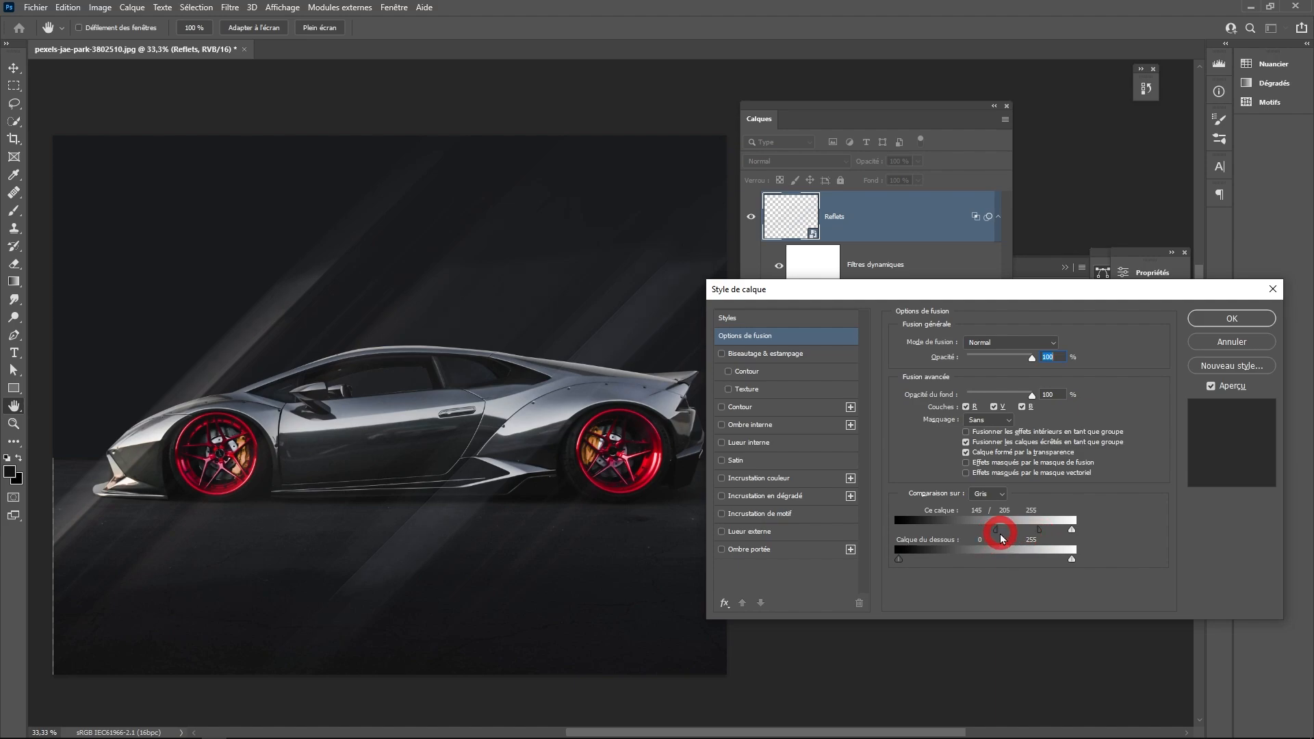
mouse_move(987, 536)
left_mouse_down()
mouse_move(966, 536)
mouse_move(1035, 531)
mouse_move(991, 532)
left_mouse_up()
left_click(1213, 322)
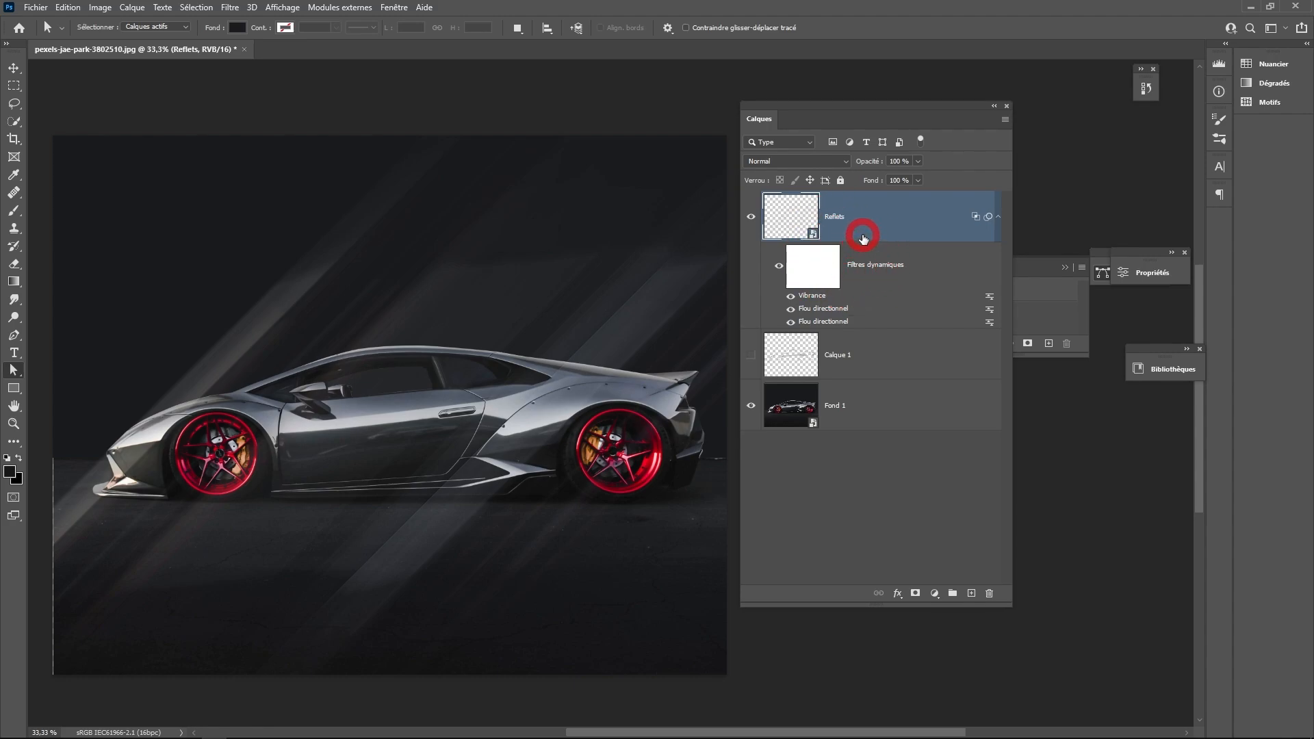
Duplicate the Reflets layer and set the dark limits of the copy's Ce calque blending range to 202 / 223.
key("ctrl+j")
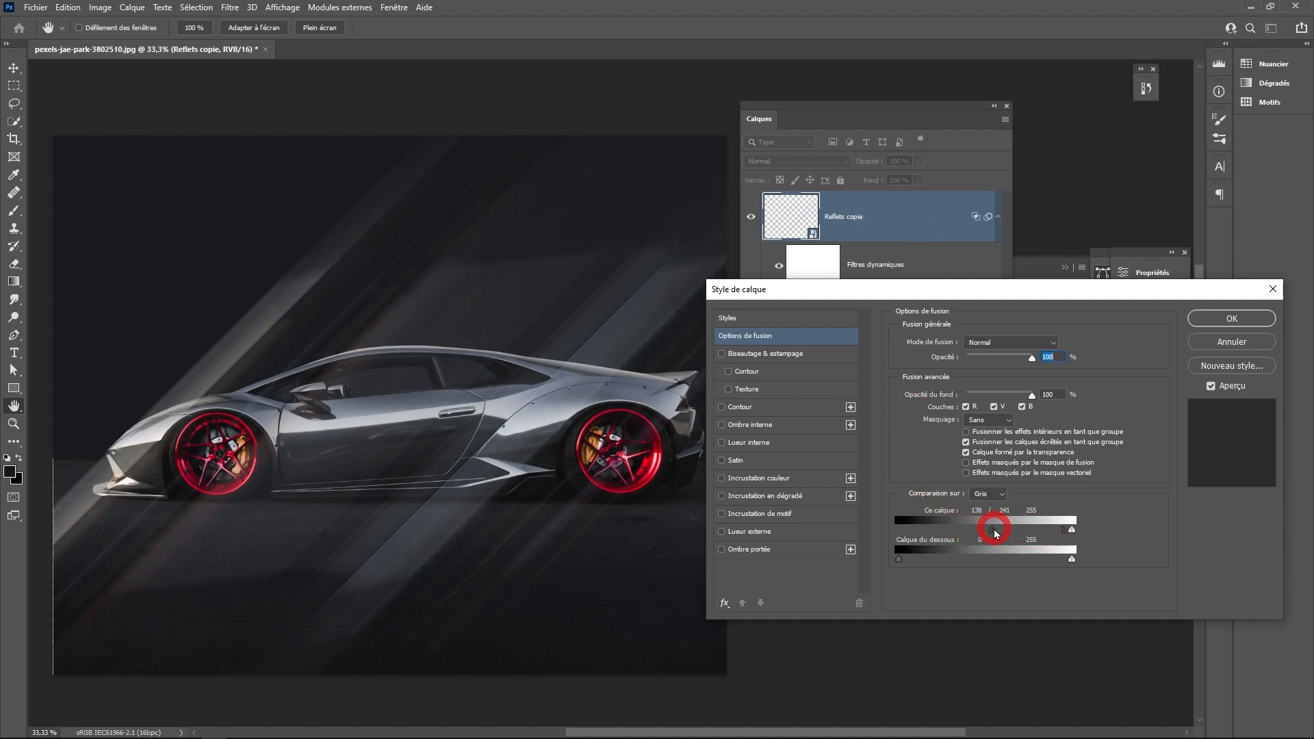
left_click_drag(1024, 535, 1043, 537)
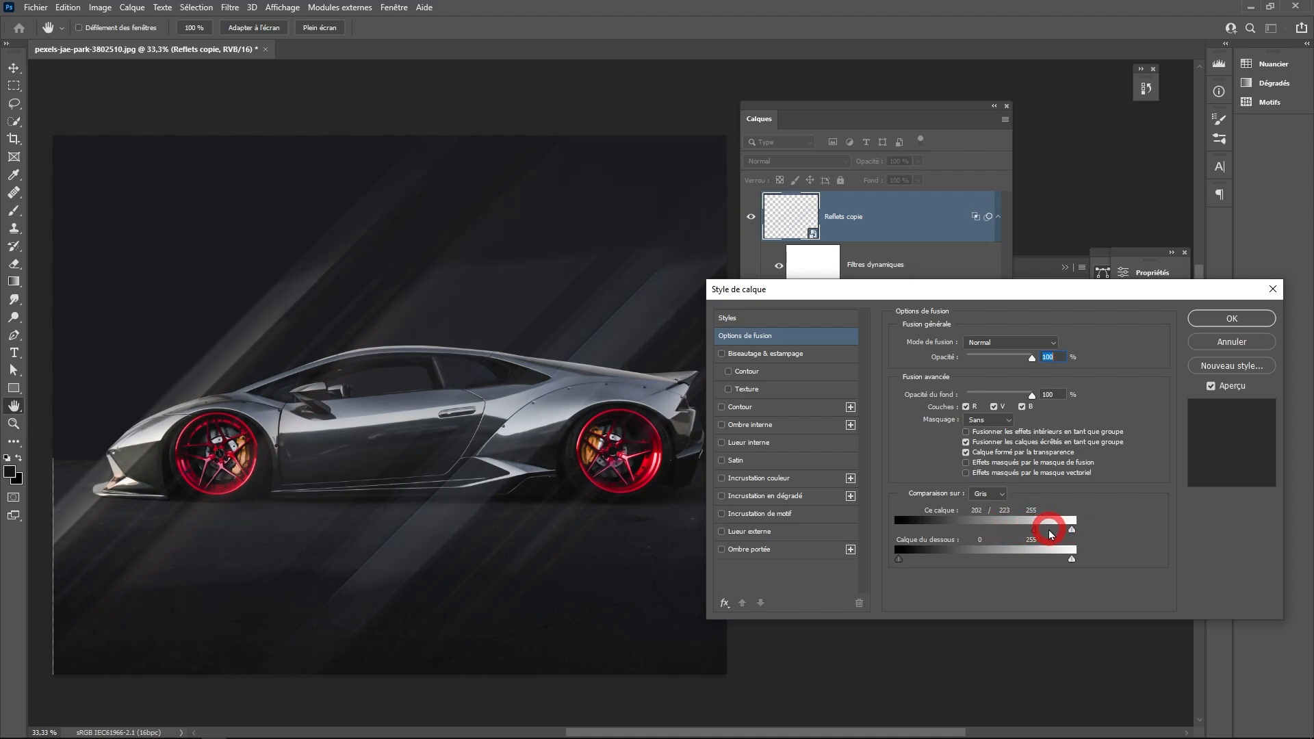
left_click(1215, 318)
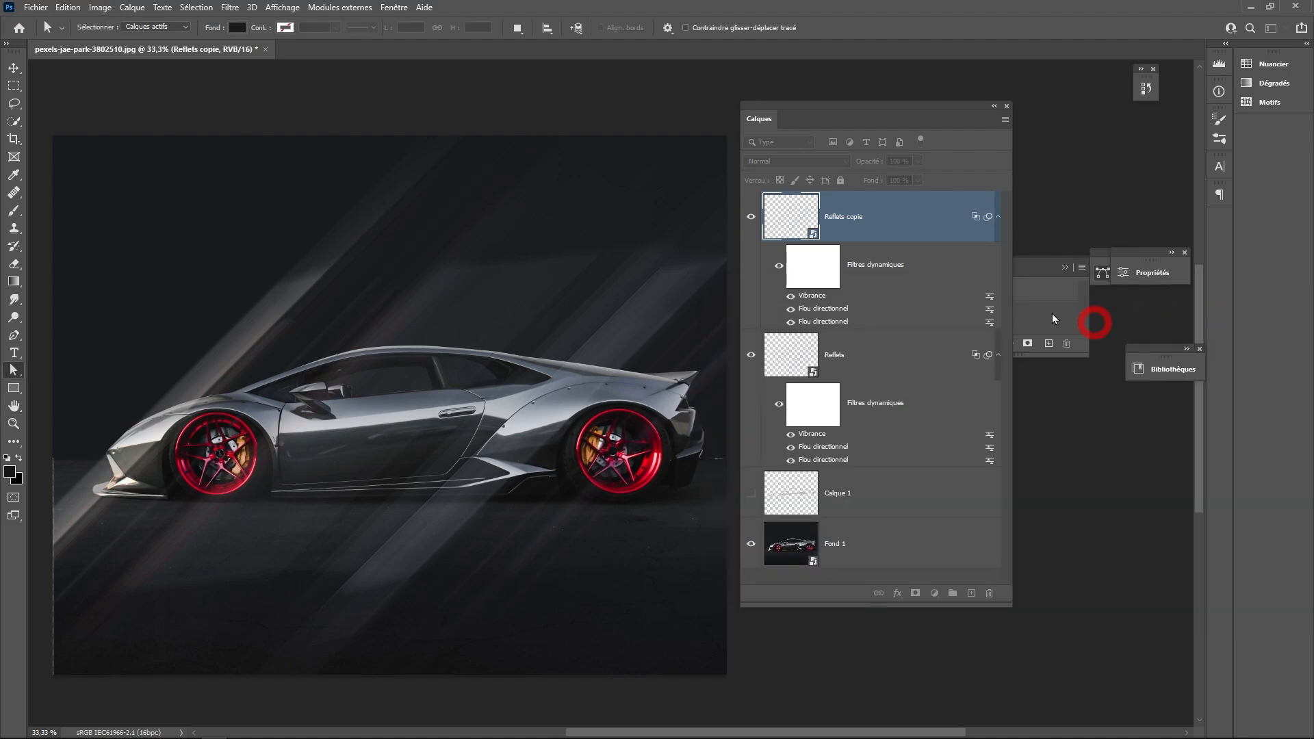
Compare the image with and without Reflets copie and set that layer's blending mode to Lumière linéaire.
left_click(750, 218)
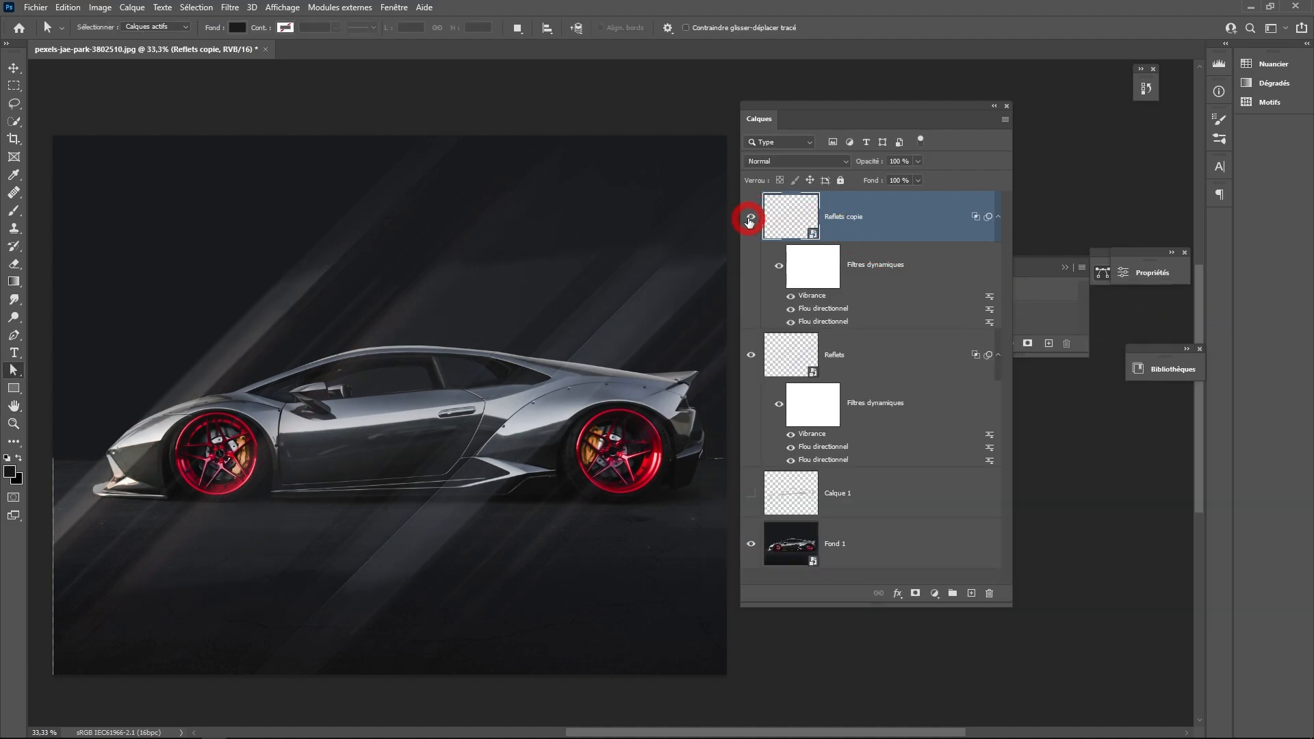
left_click(750, 218)
left_click(750, 217)
left_click(749, 217)
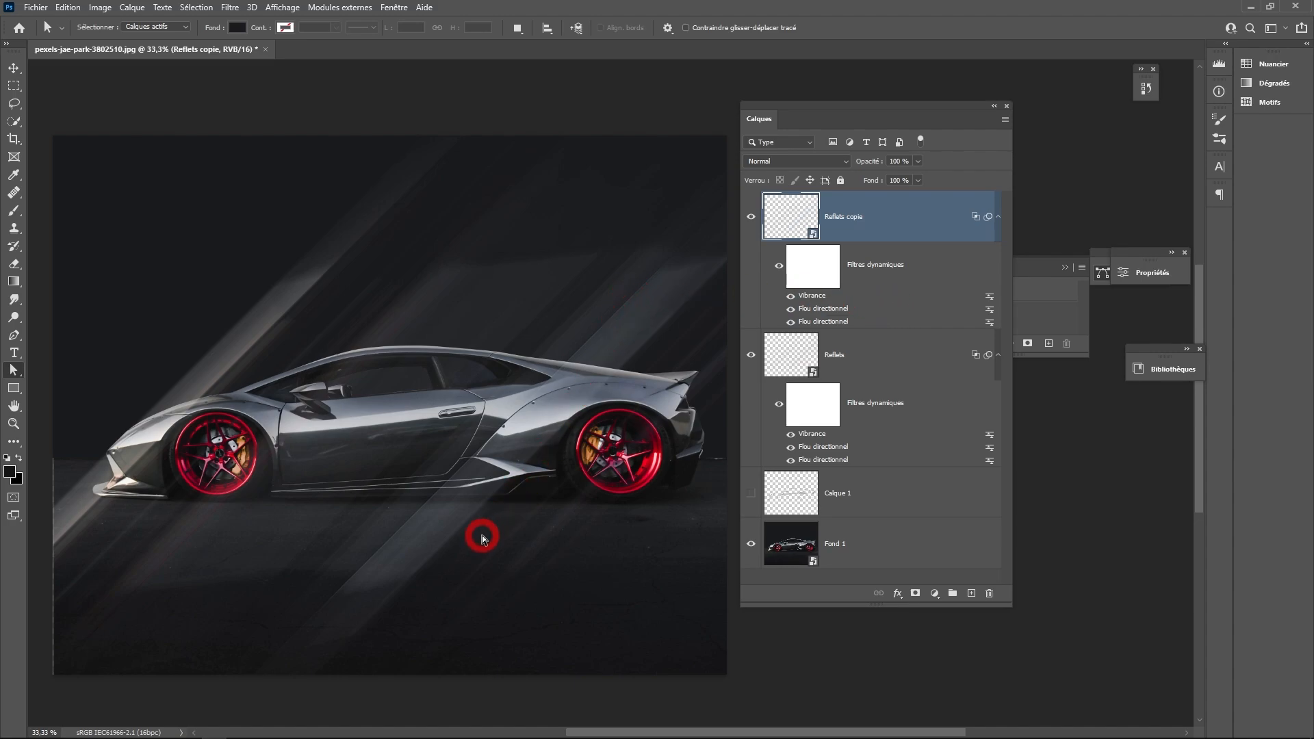
left_click(792, 163)
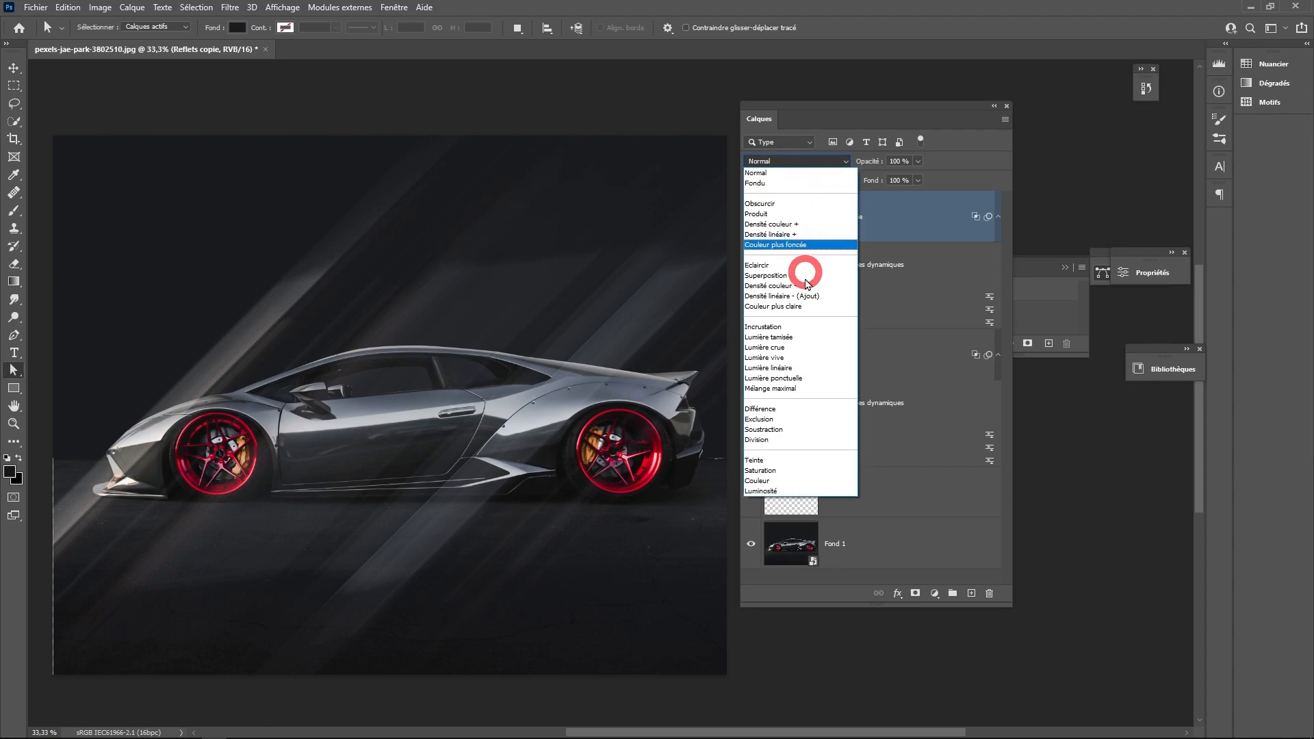
left_click(792, 367)
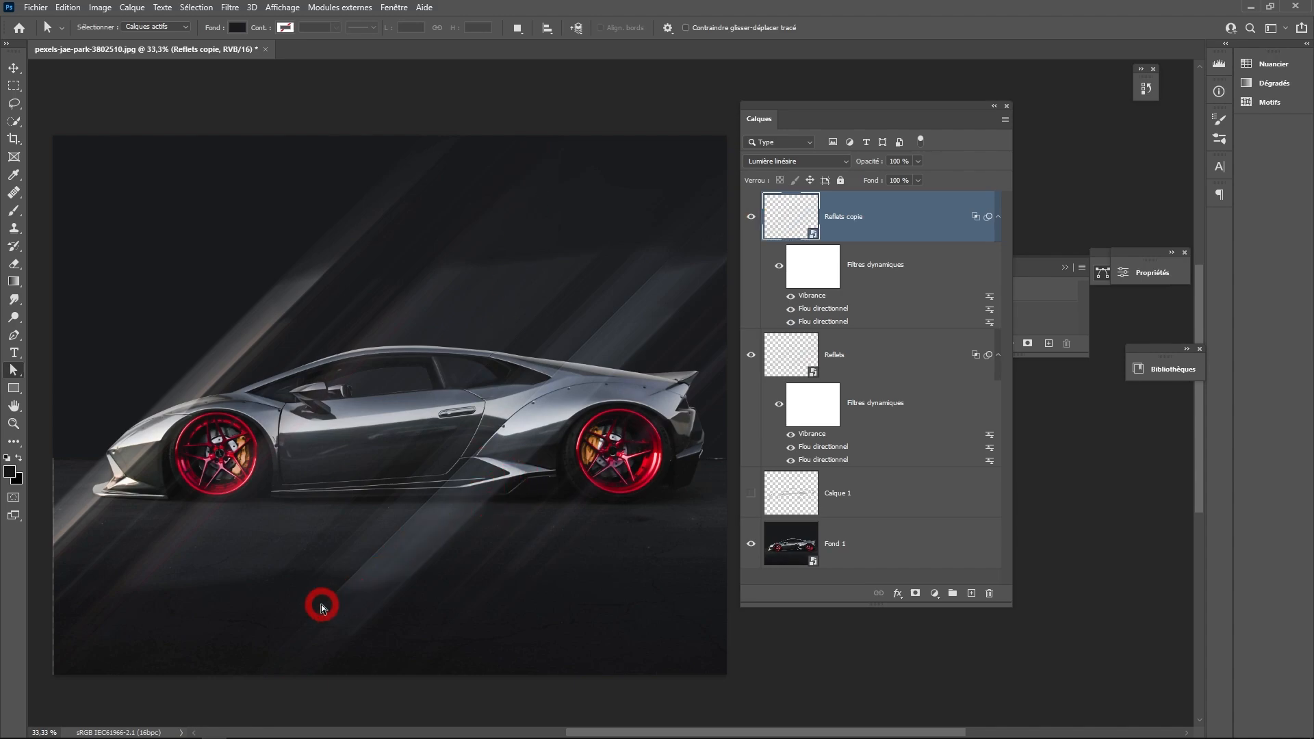
Group Reflets copie and Reflets into a group named Reflets and add a layer mask to the group.
left_click(877, 351, "shift")
key("ctrl+g")
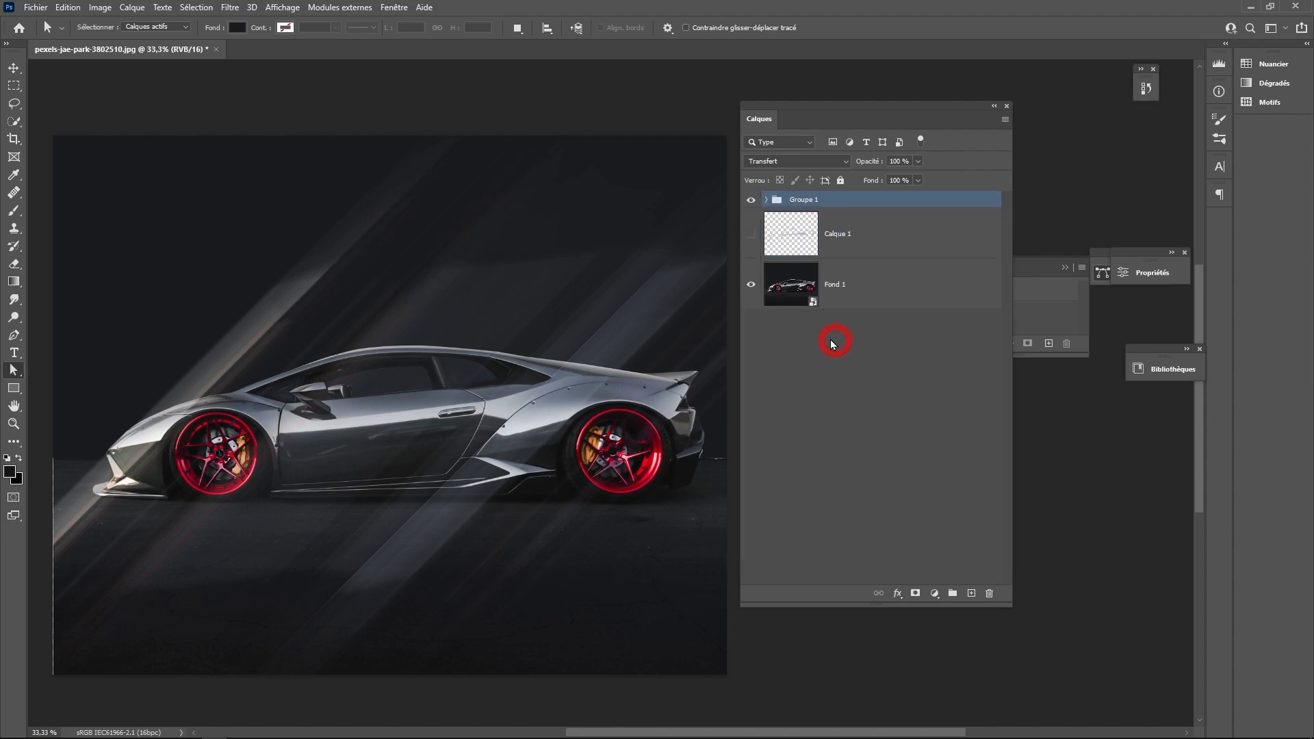
double_click(803, 200)
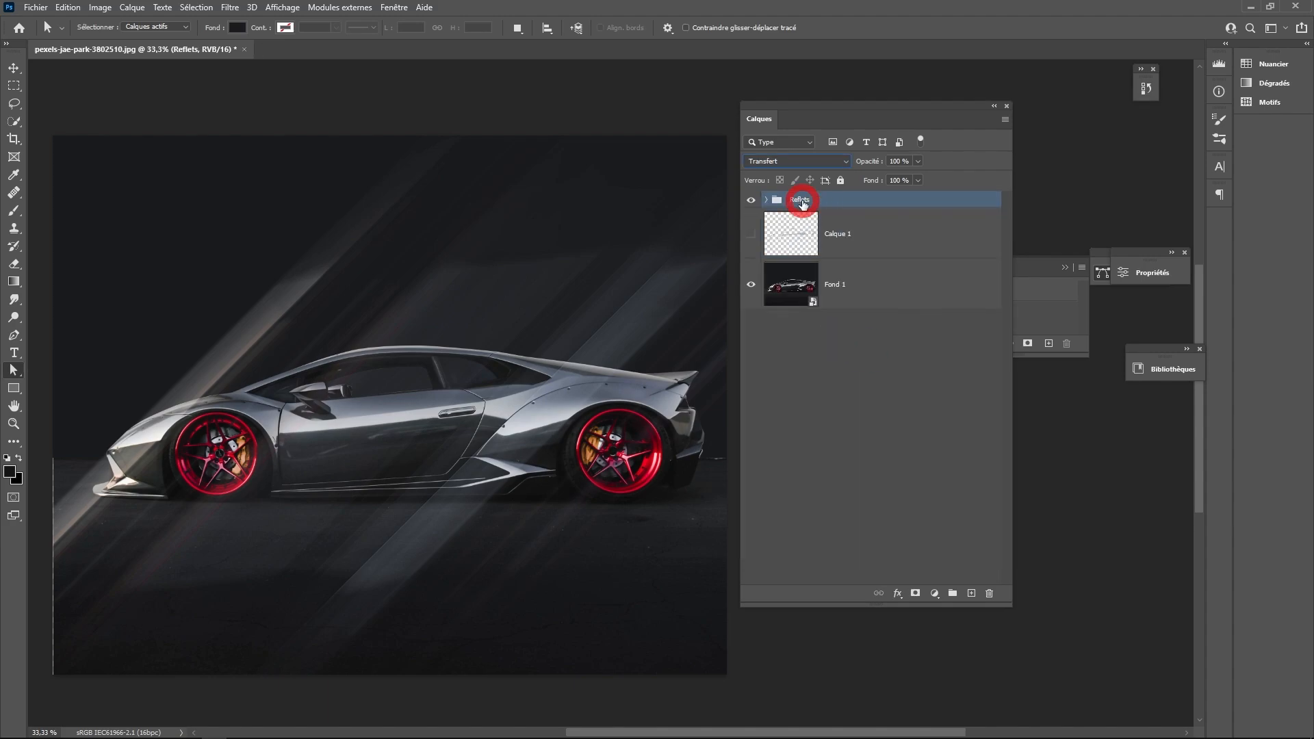
type("Reflets")
key("Return")
left_click(916, 594)
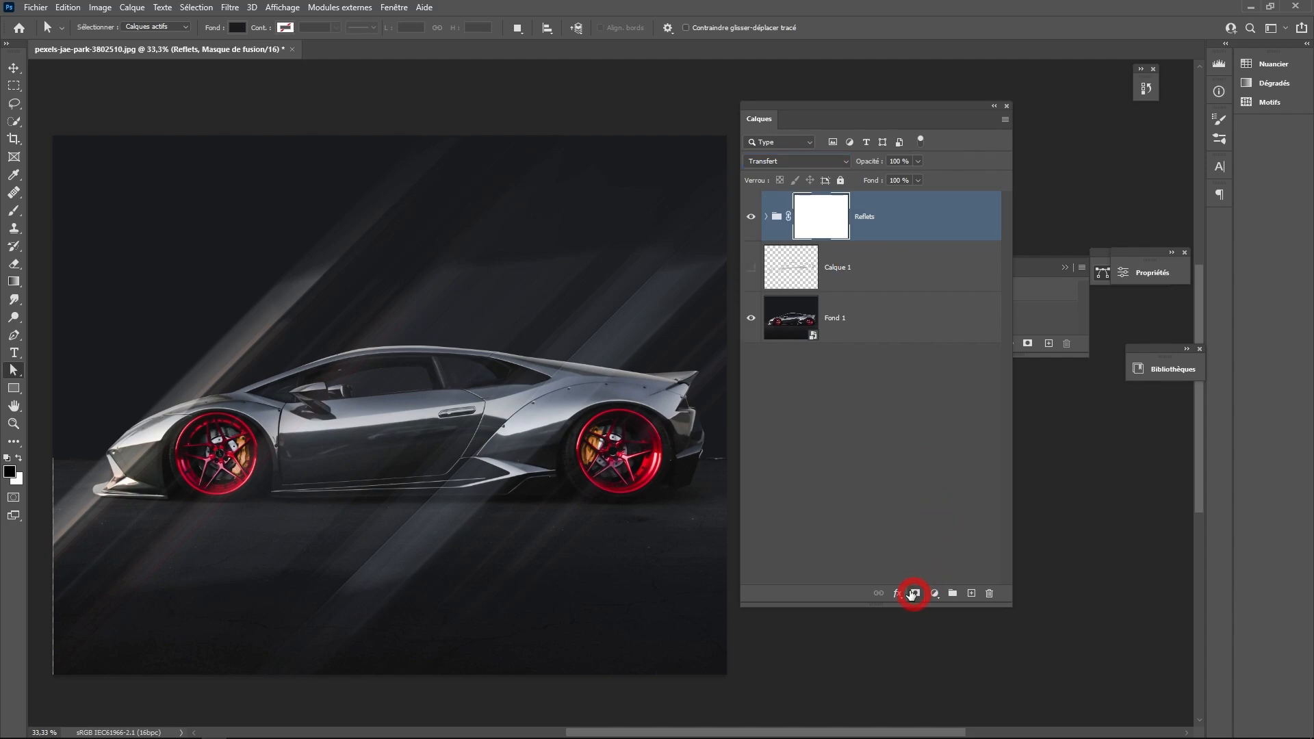
Set up a soft black brush of 3370 px with 0 % hardness and 30 % opacity for painting on the Reflets group mask.
left_click(14, 210)
right_click(362, 245)
left_click_drag(418, 283, 525, 283)
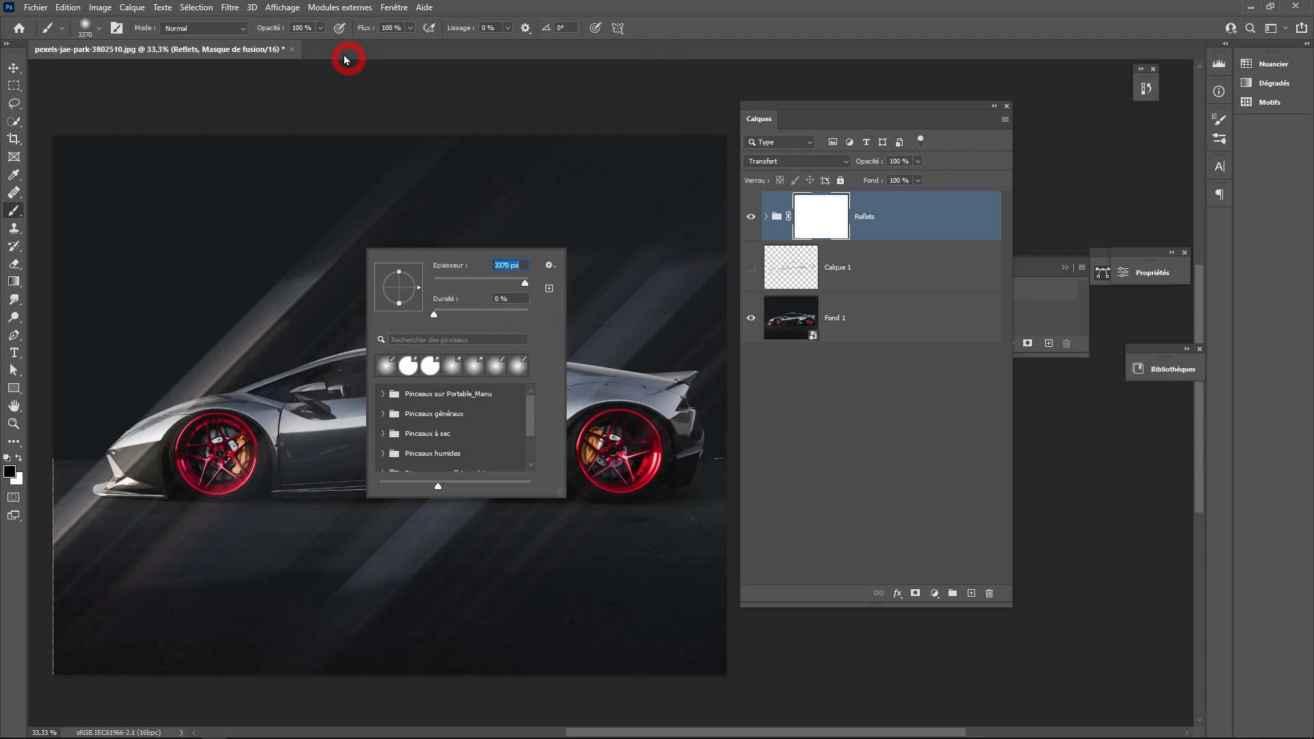
left_click_drag(277, 32, 234, 40)
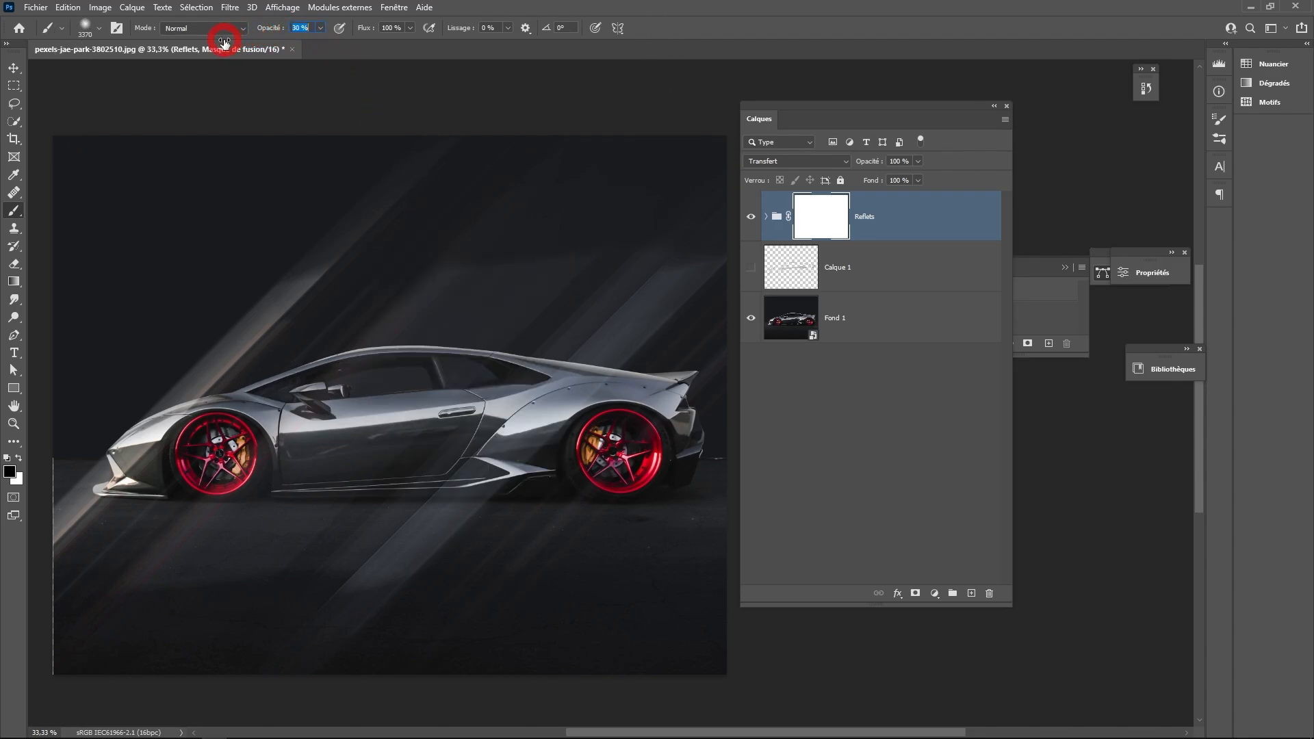
scroll(503, 287, "down", 2)
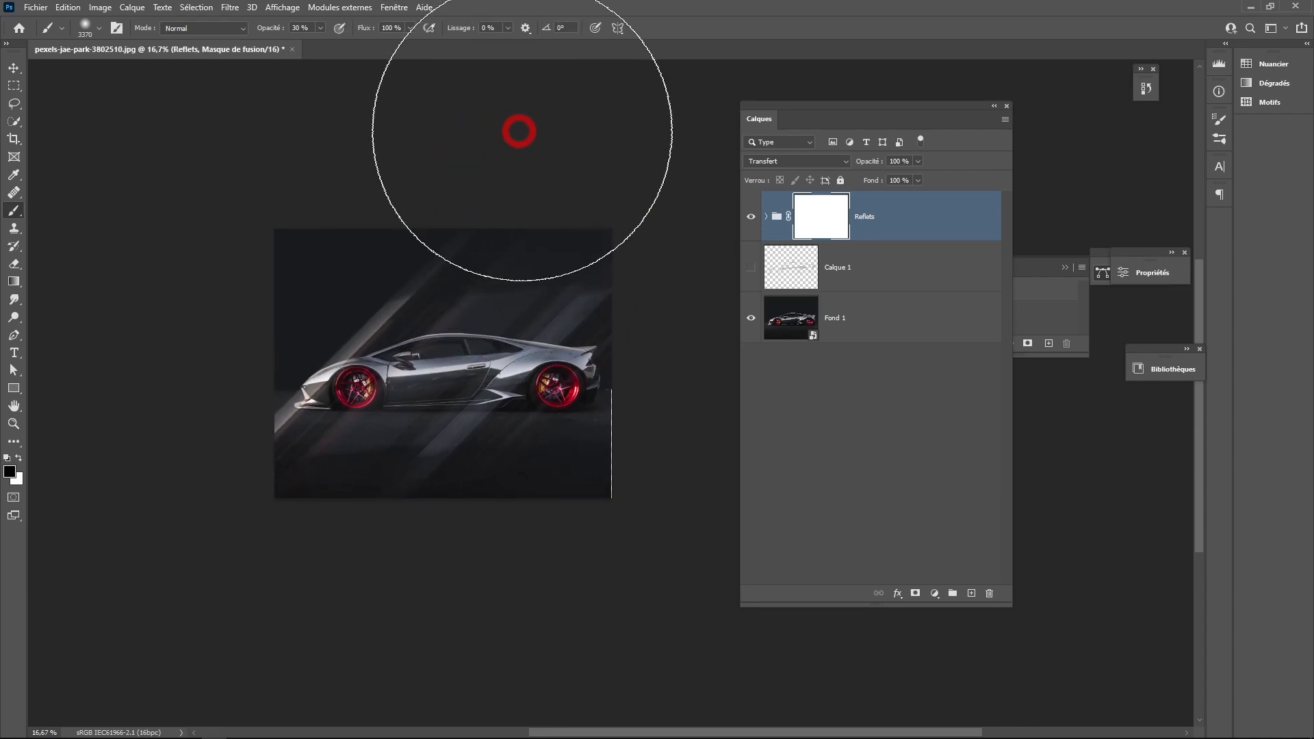